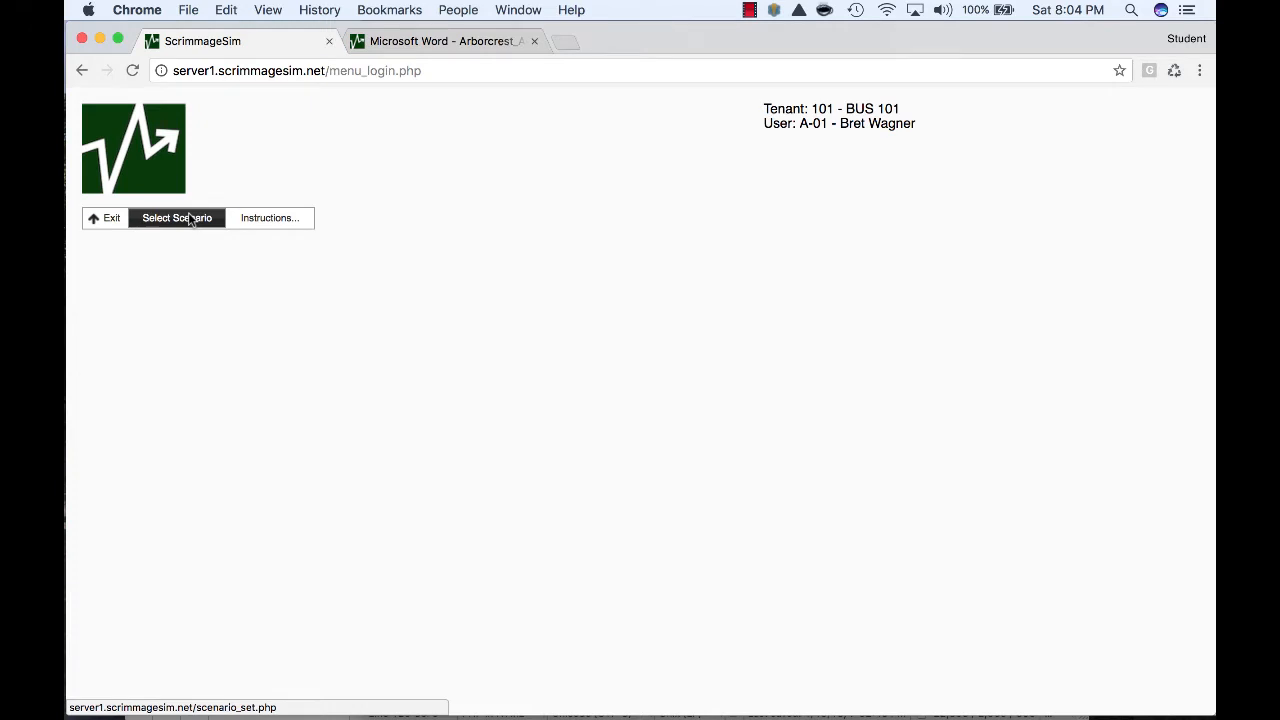
# Step: Select scenario 100 - Basic Brewery and open run 11 - Test Run 1
pyautogui.click(188, 216)
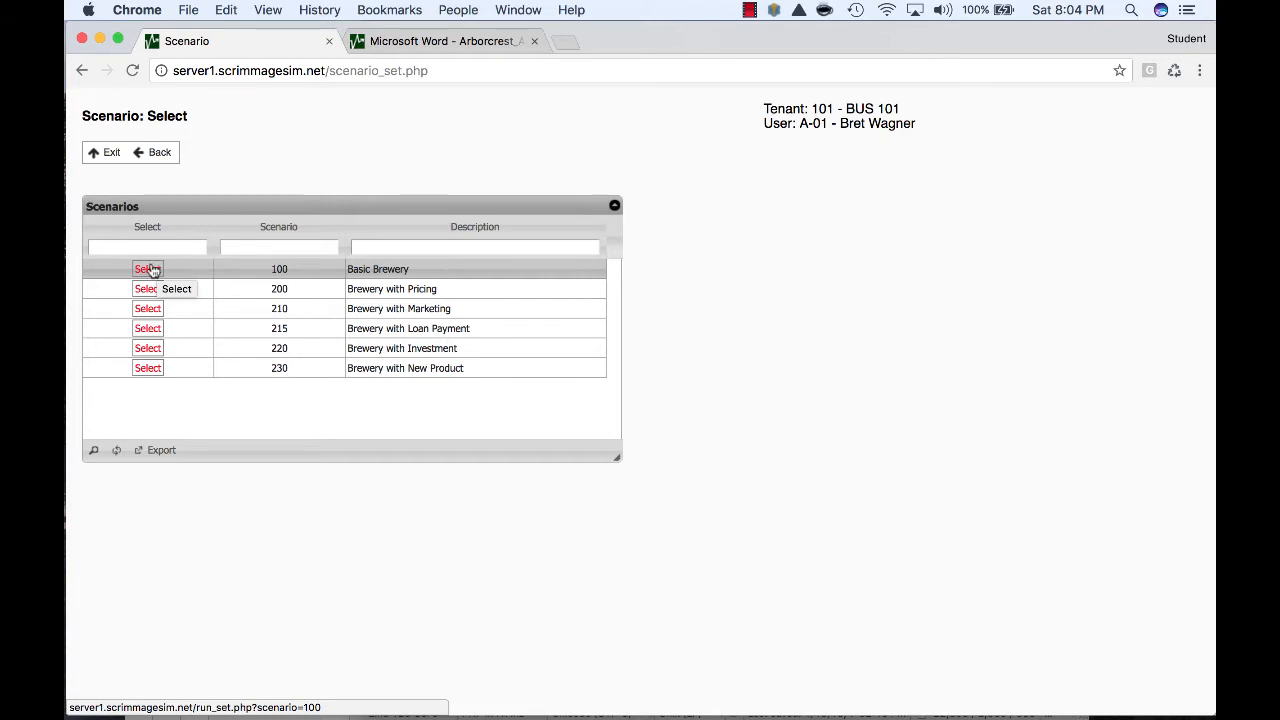
pyautogui.click(150, 270)
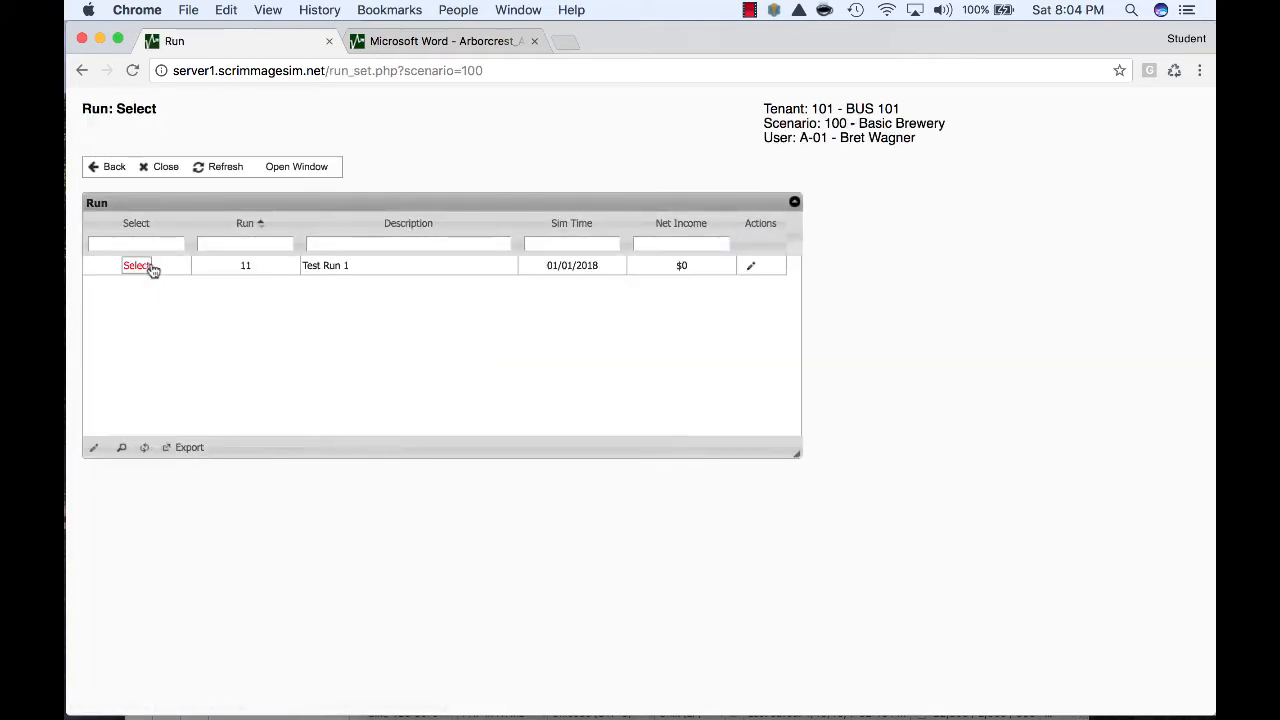
pyautogui.click(150, 268)
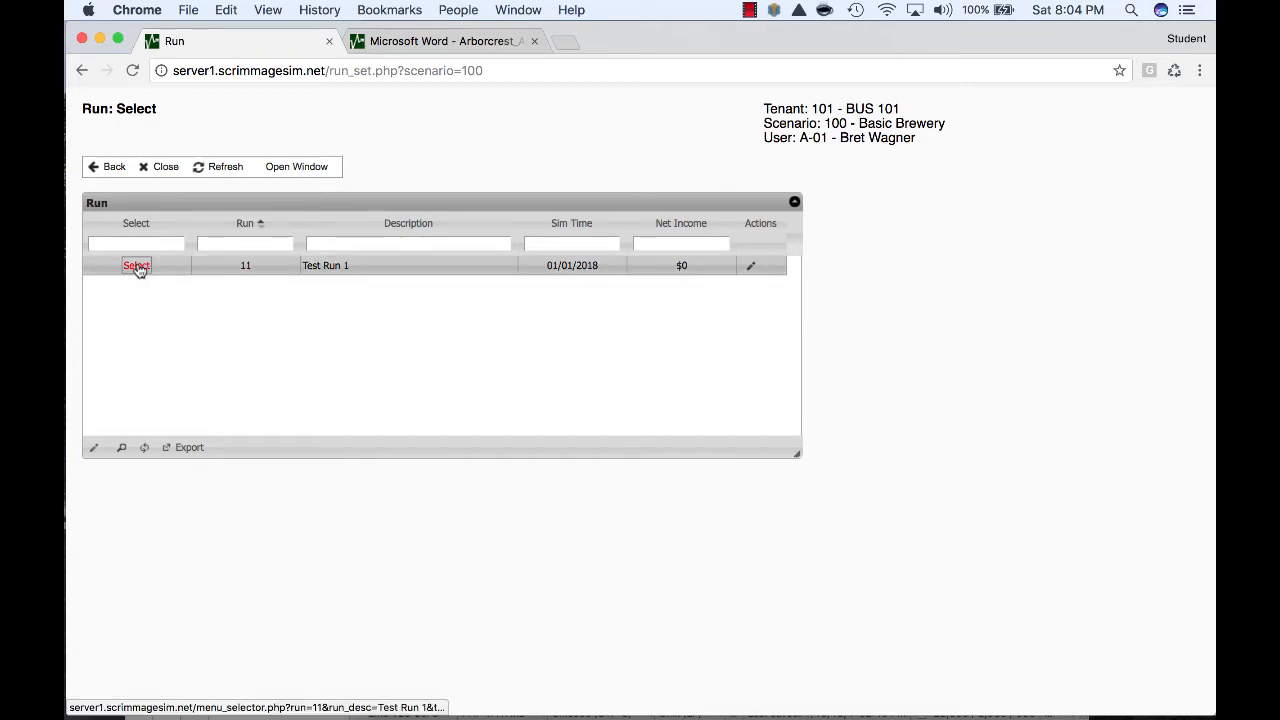
pyautogui.click(137, 266)
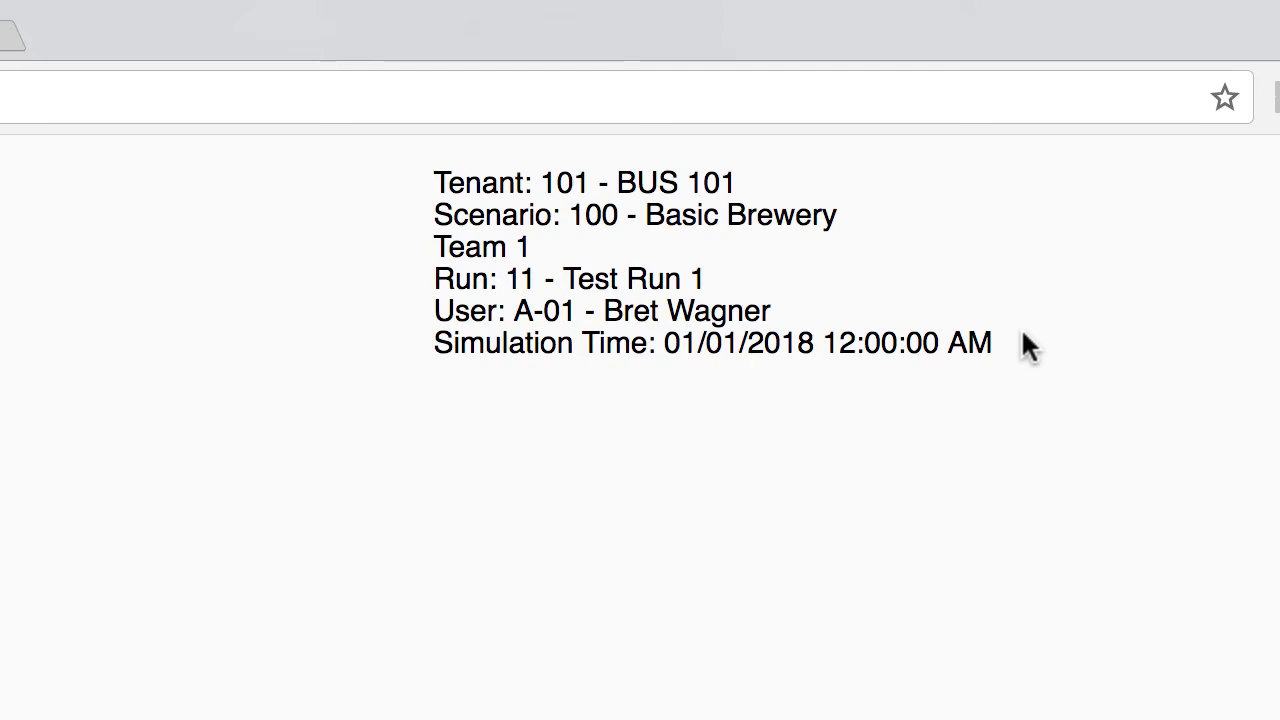
# Step: Open the sales demand records and sort them by quantity, followed by date in ascending order
pyautogui.moveTo(160, 261)
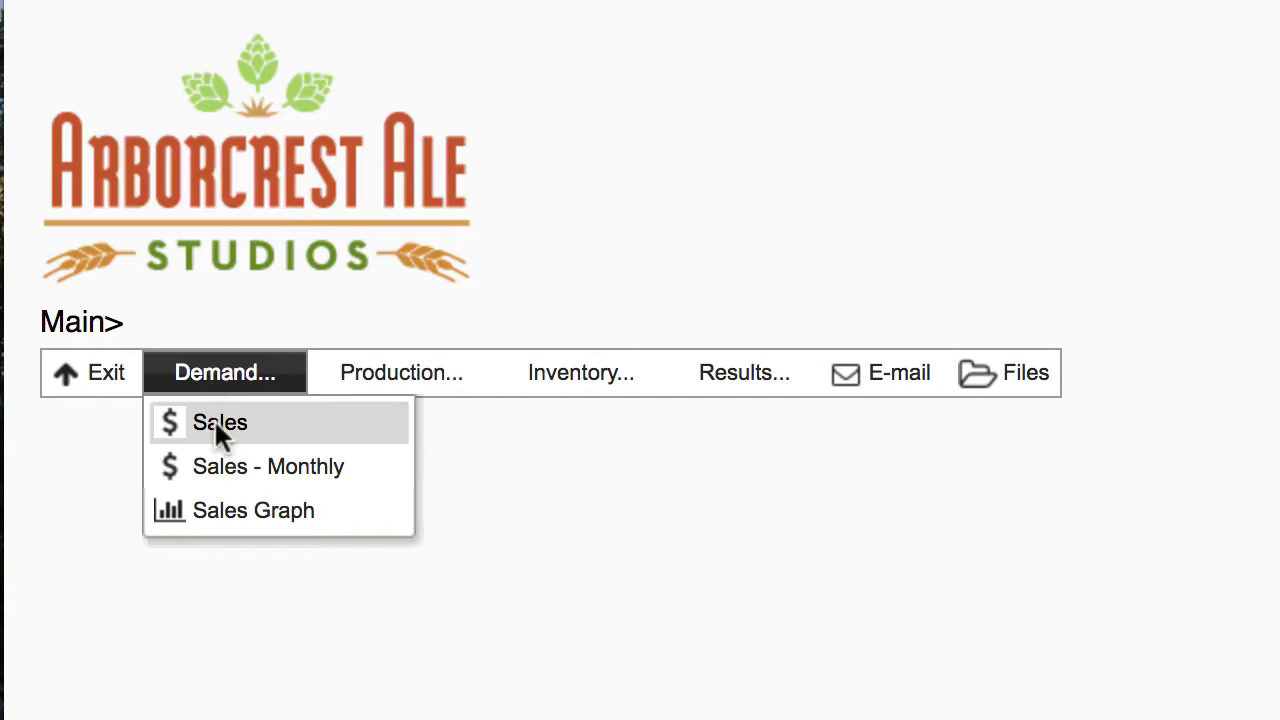
pyautogui.click(214, 419)
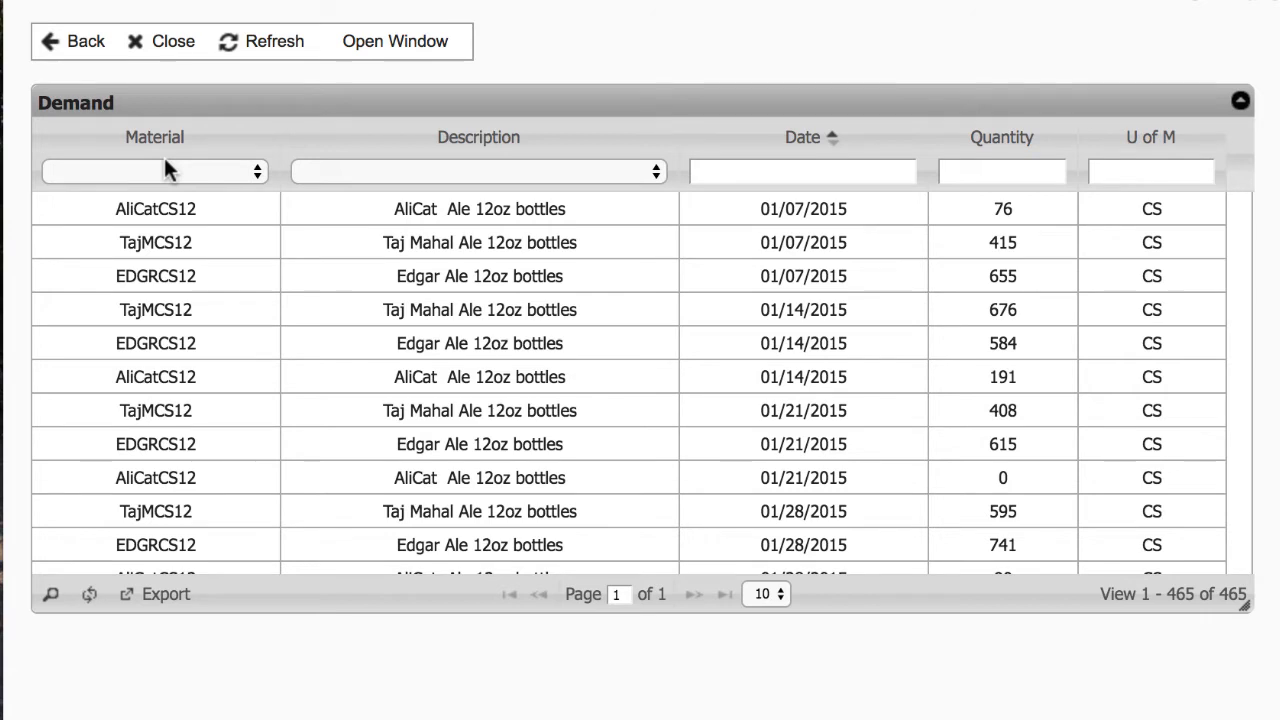
pyautogui.click(1003, 145)
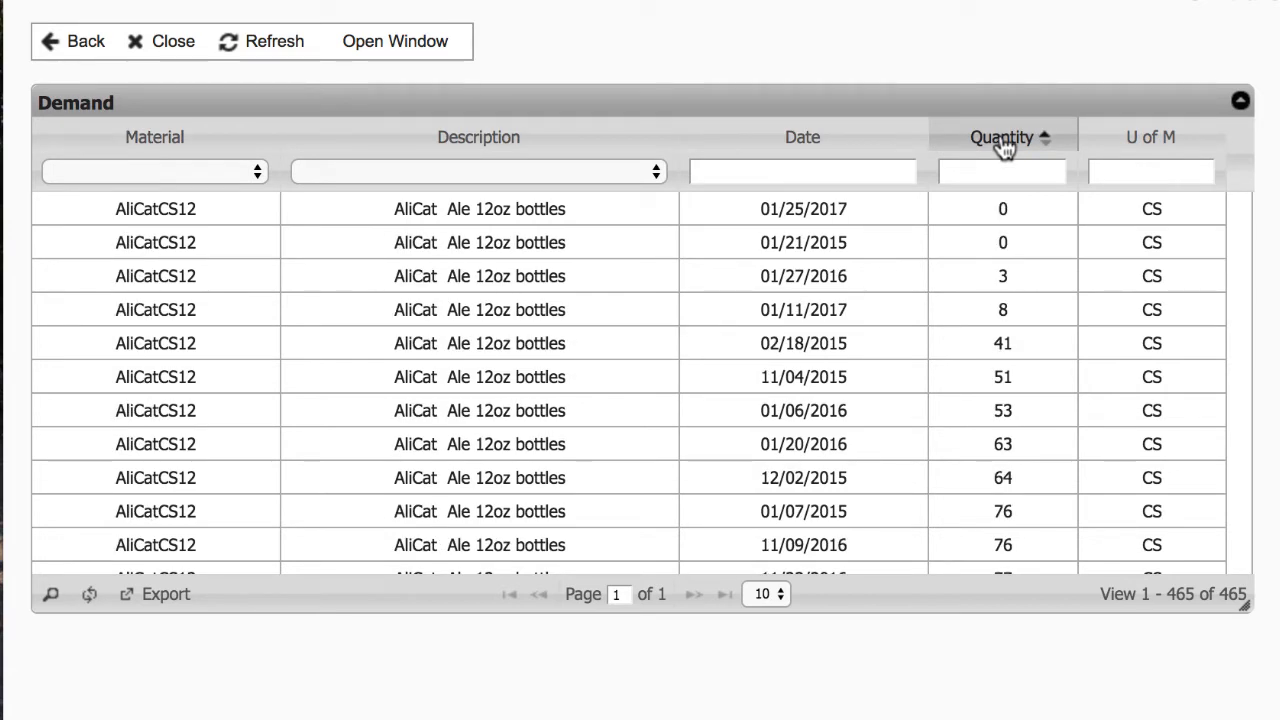
pyautogui.click(797, 146)
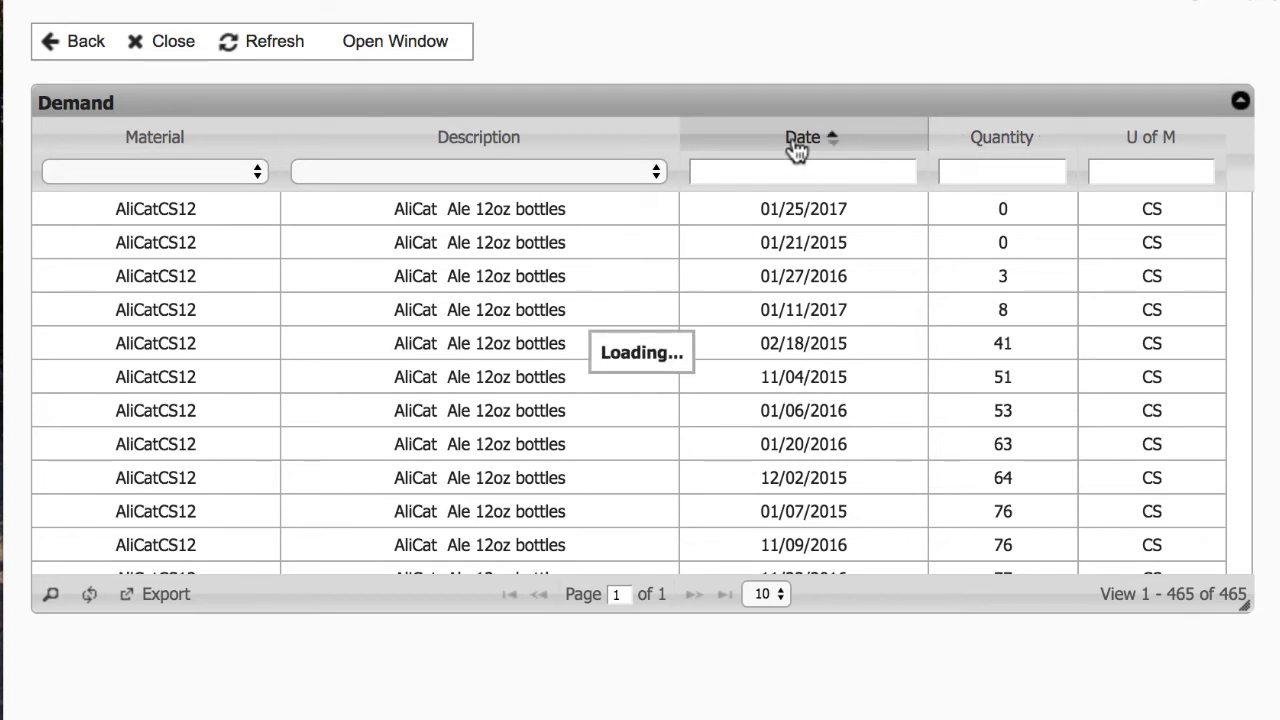
# Step: Filter the demand records by material AliCatCS12, switch the filter to EDGRCS12, and export the filtered list
pyautogui.click(240, 171)
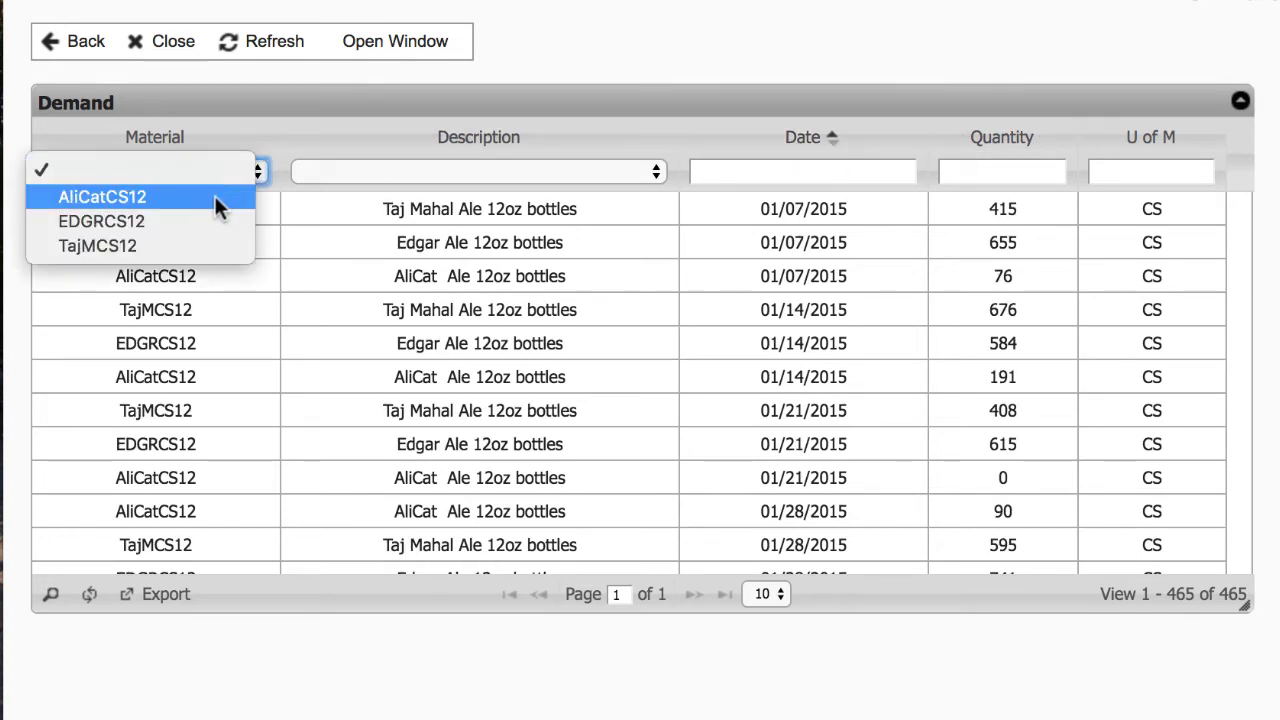
pyautogui.click(215, 196)
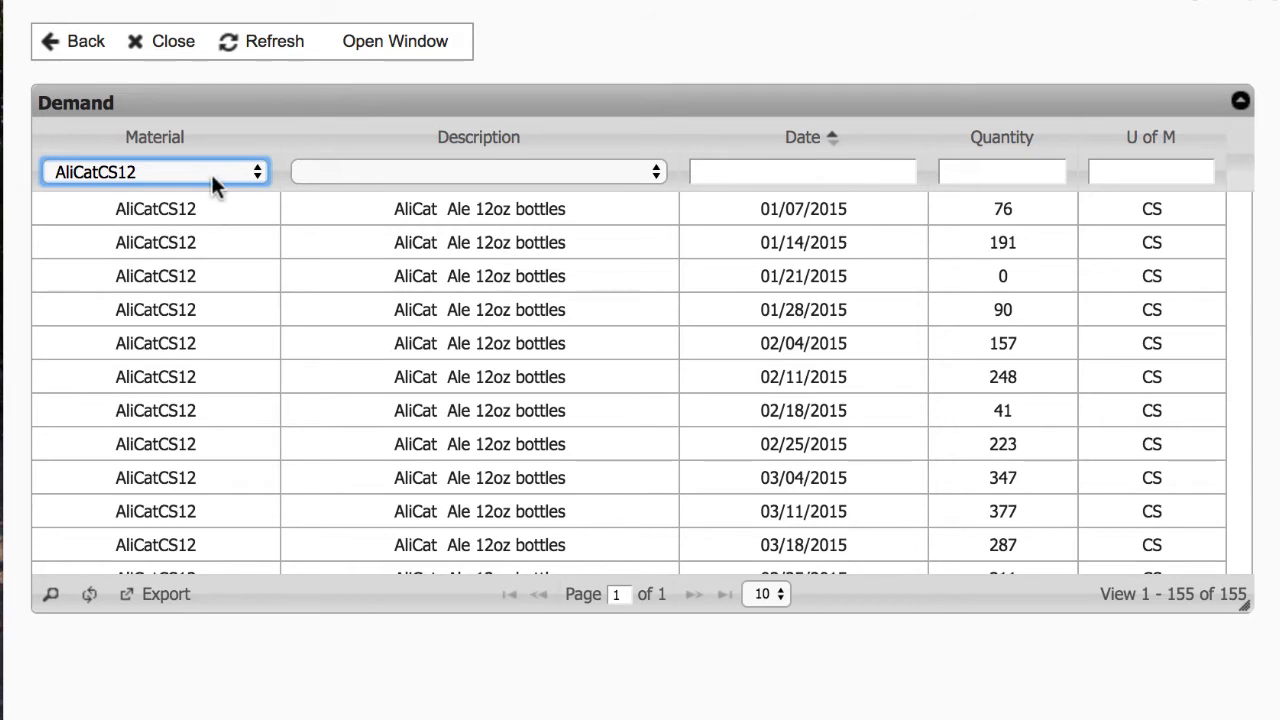
pyautogui.click(252, 174)
pyautogui.click(207, 193)
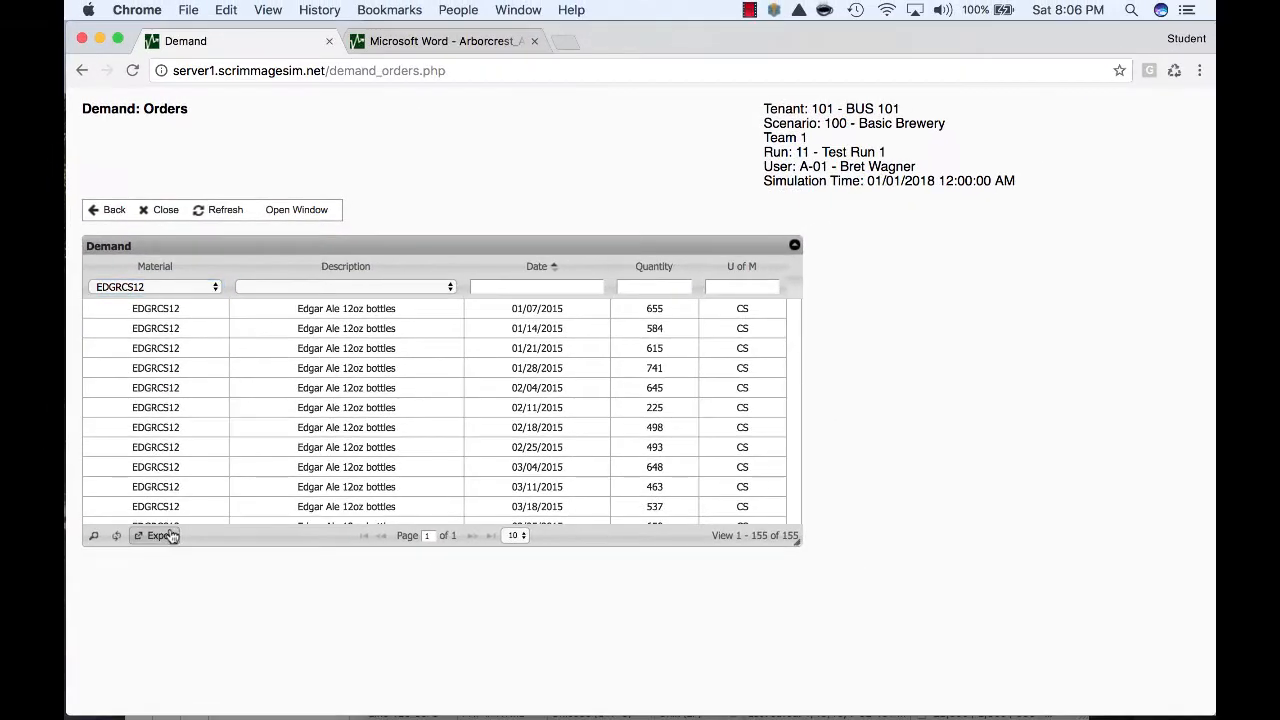
pyautogui.click(168, 550)
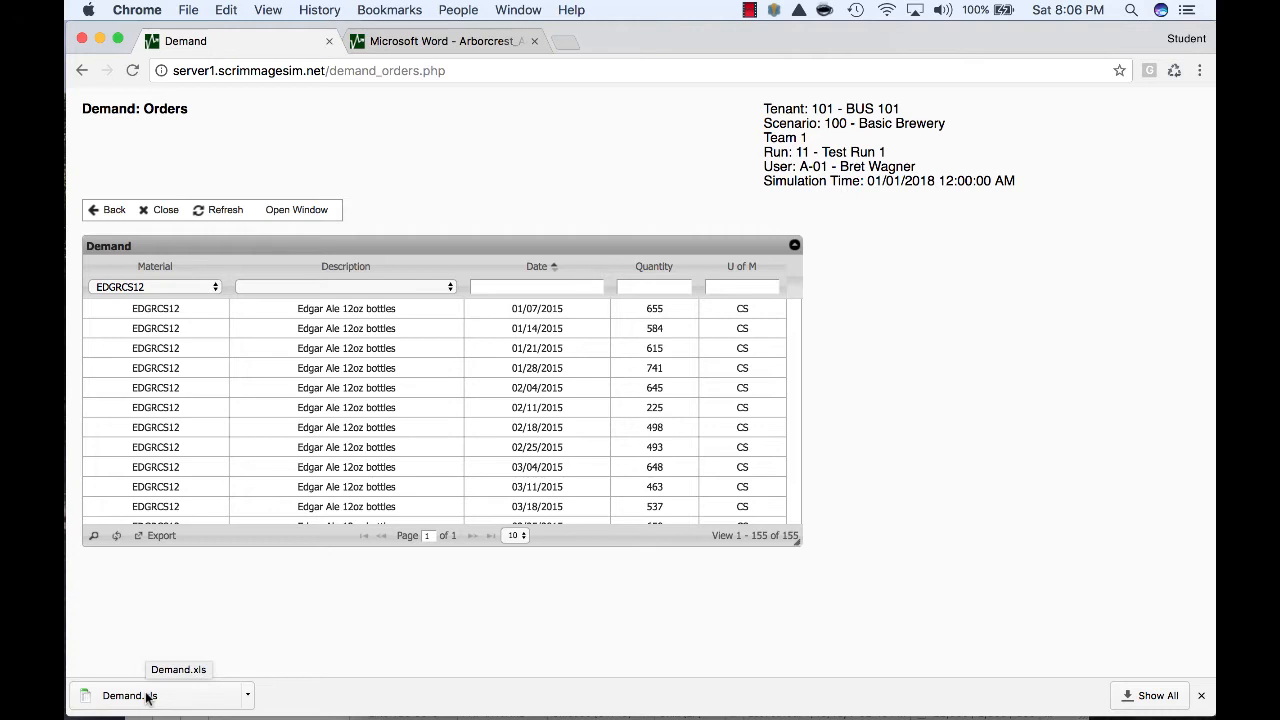
# Step: Open an additional simulation window, and refresh the original Demand page to clear its material filter
pyautogui.click(296, 210)
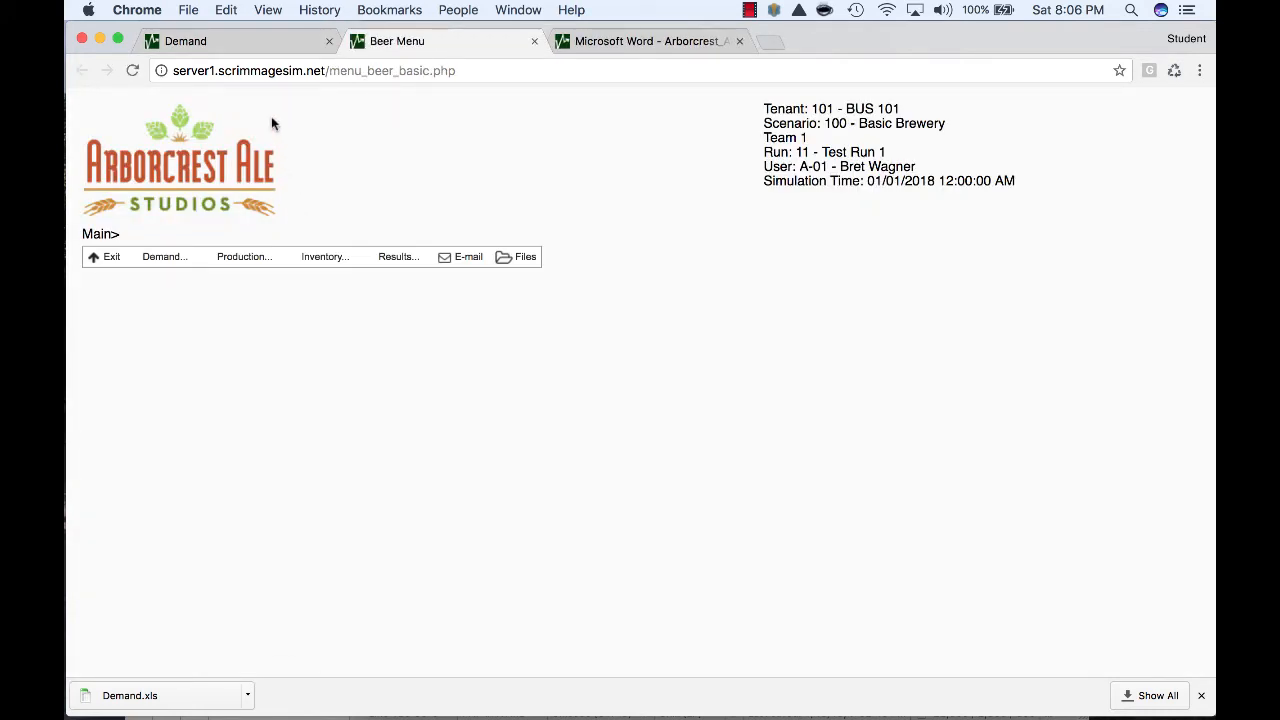
pyautogui.click(244, 40)
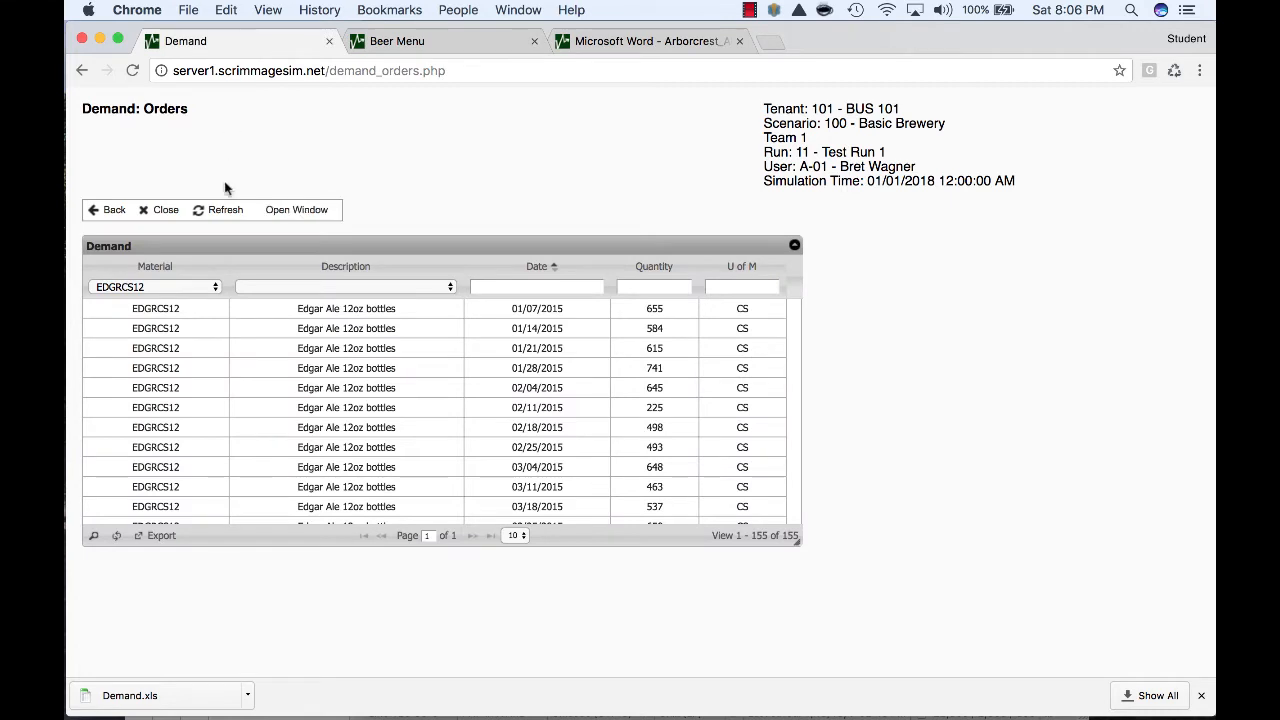
pyautogui.click(218, 213)
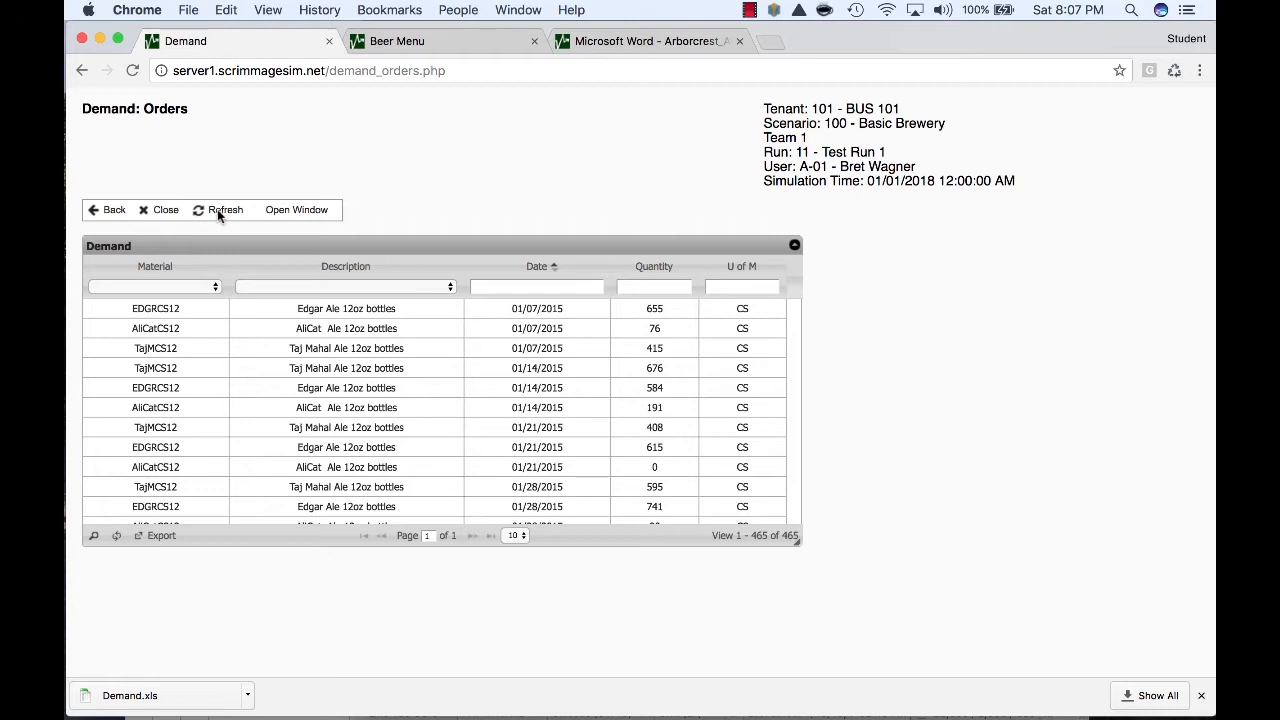
# Step: View the monthly sales history in the additional Beer Menu window
pyautogui.click(409, 46)
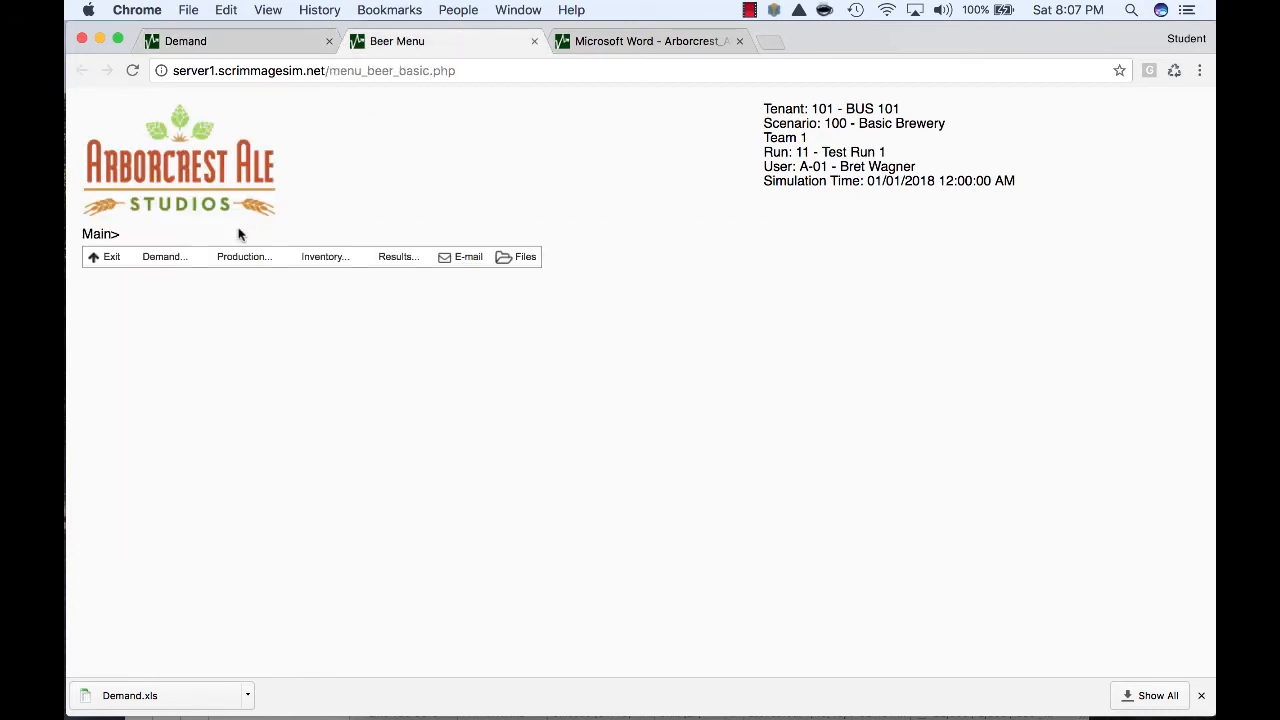
pyautogui.click(178, 258)
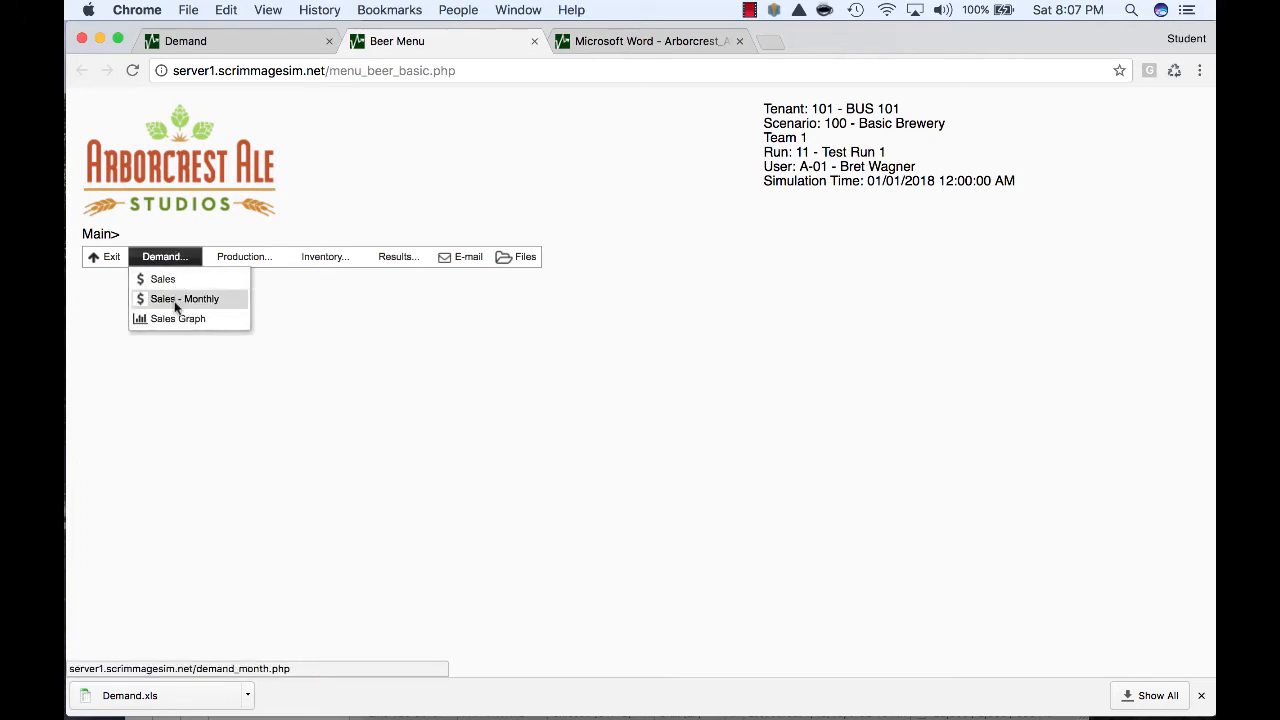
pyautogui.click(176, 298)
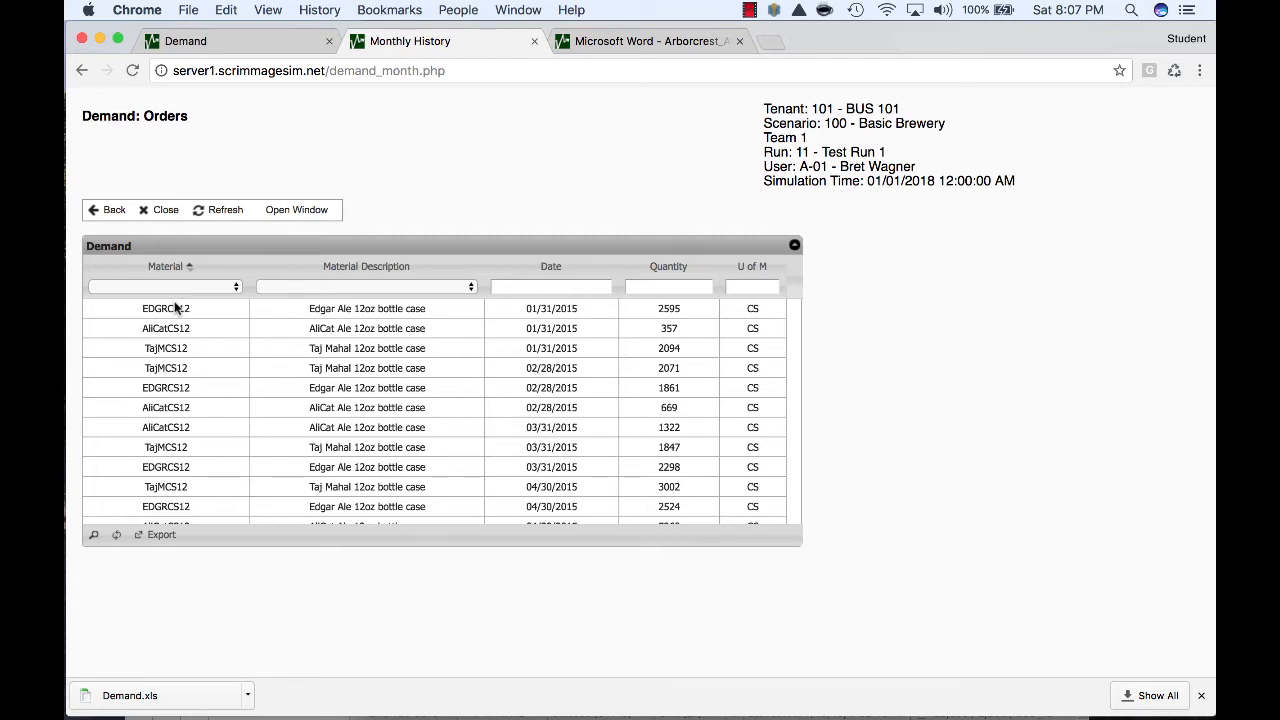
# Step: Leave the monthly history and open the sales graph of demand history
pyautogui.click(108, 210)
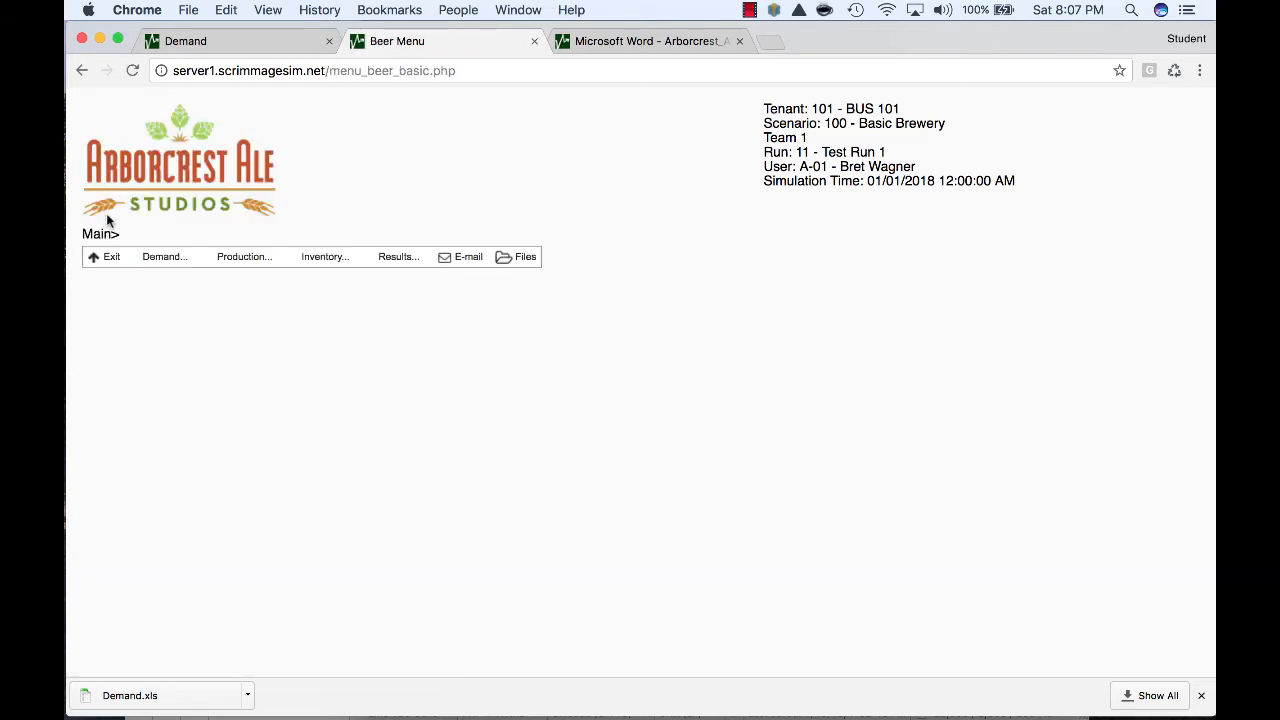
pyautogui.click(160, 257)
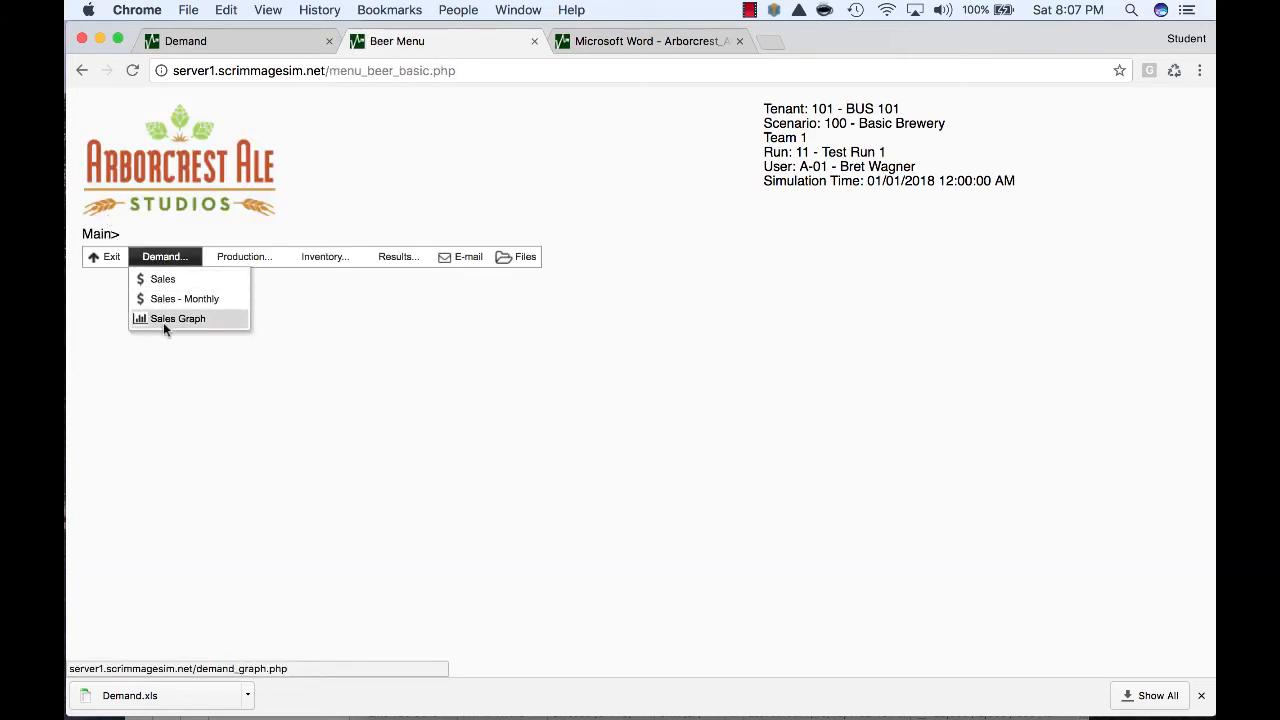
pyautogui.click(164, 320)
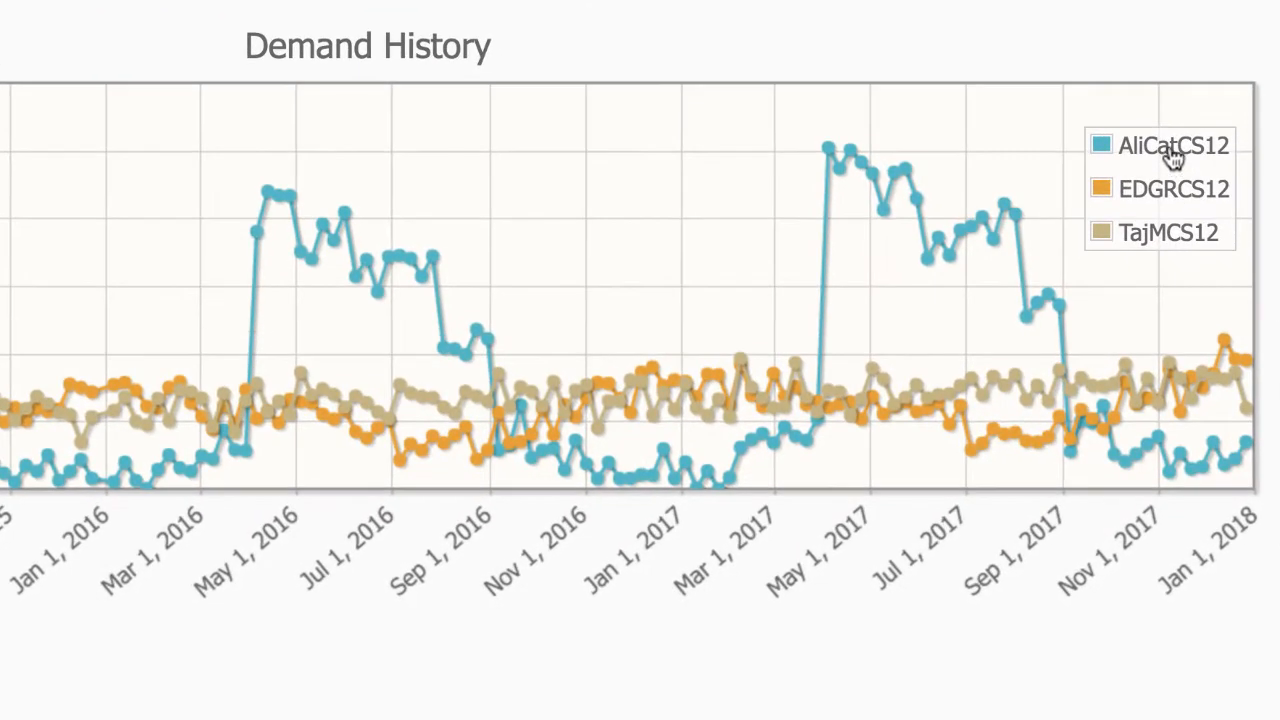
# Step: Hide and restore the AliCatCS12 series, and hide EDGRCS12 and TajMCS12 so the graph shows AliCatCS12 alone
pyautogui.click(1172, 148)
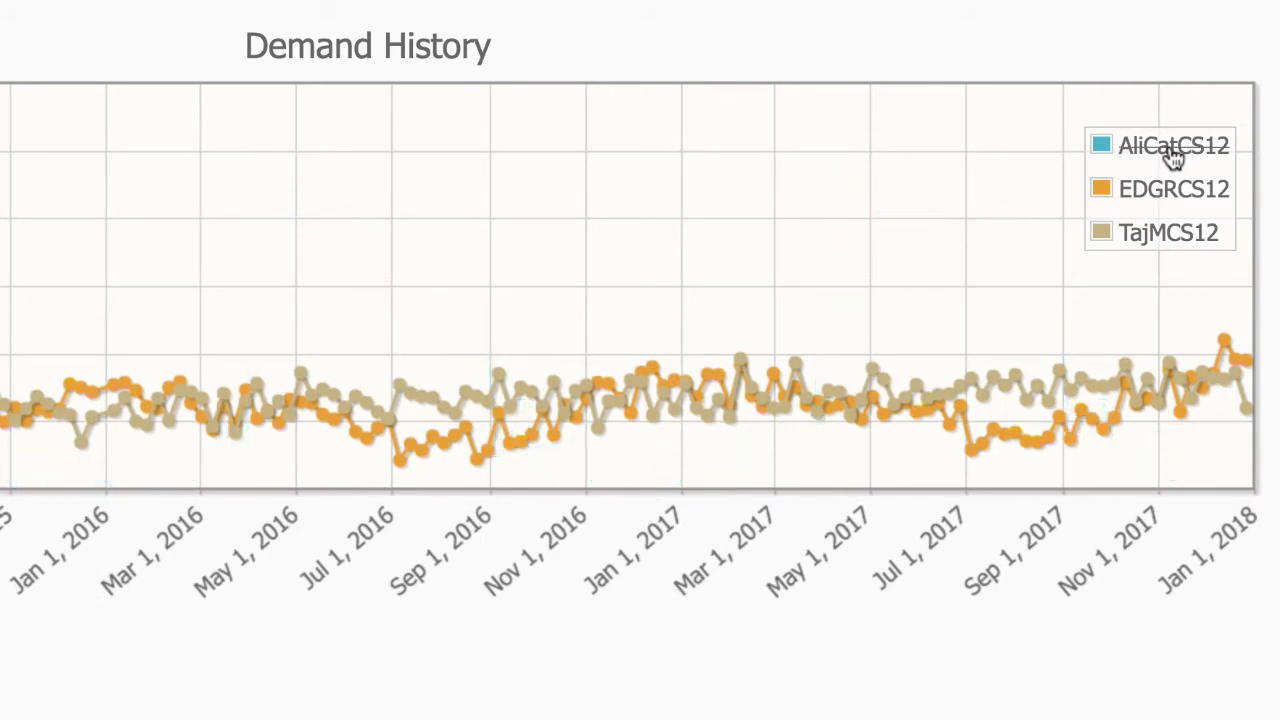
pyautogui.click(1172, 152)
pyautogui.click(1163, 196)
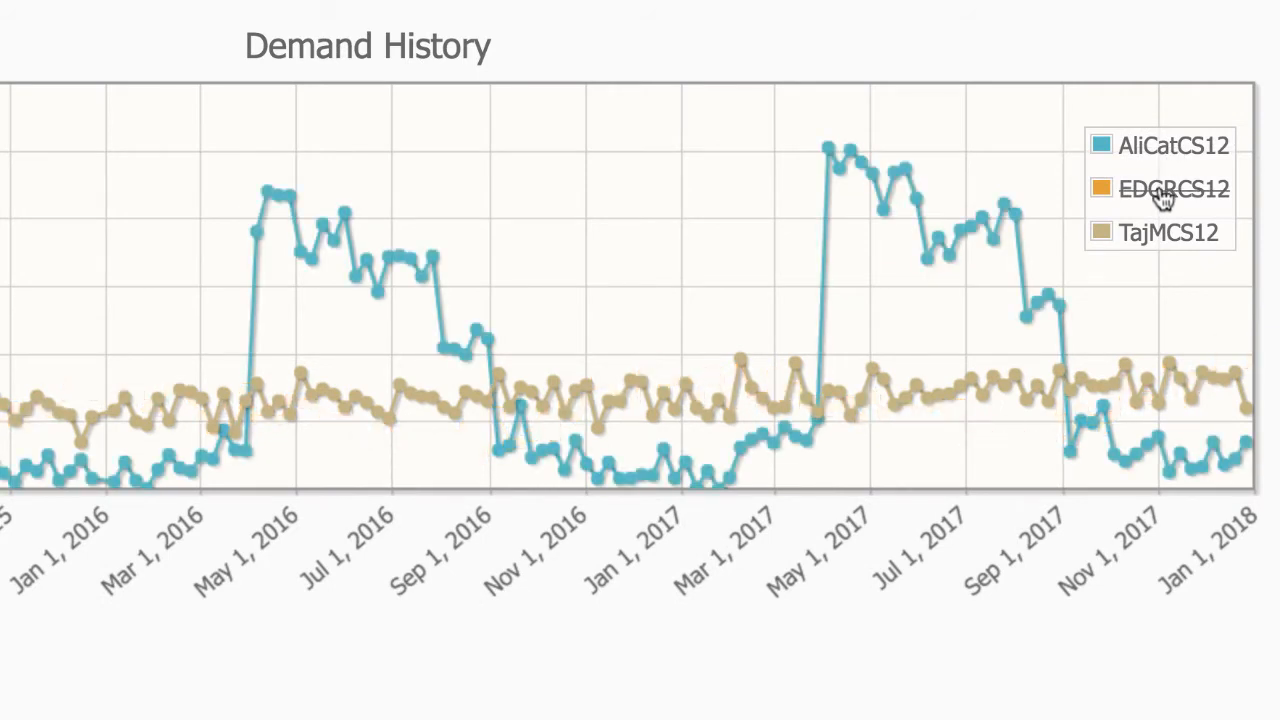
pyautogui.click(1160, 232)
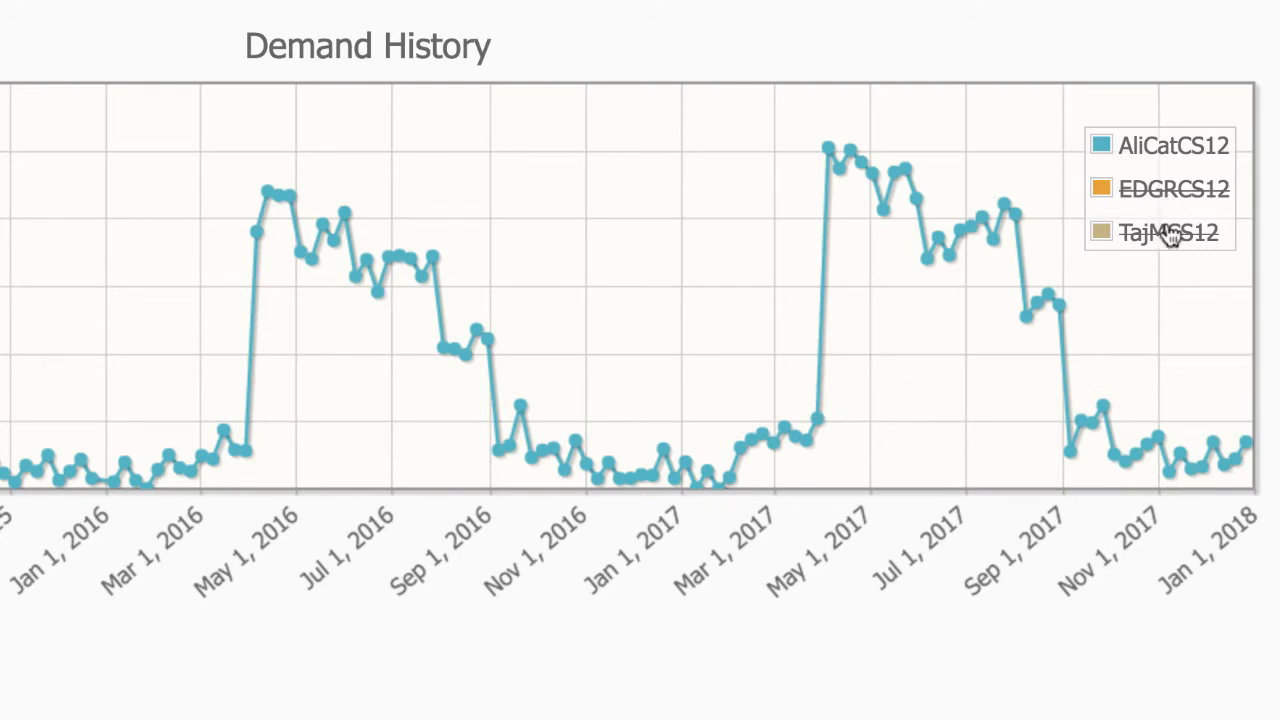
# Step: Toggle the graph series to show EDGRCS12 alone, and switch to showing TajMCS12 alone
pyautogui.click(1174, 151)
pyautogui.click(1176, 198)
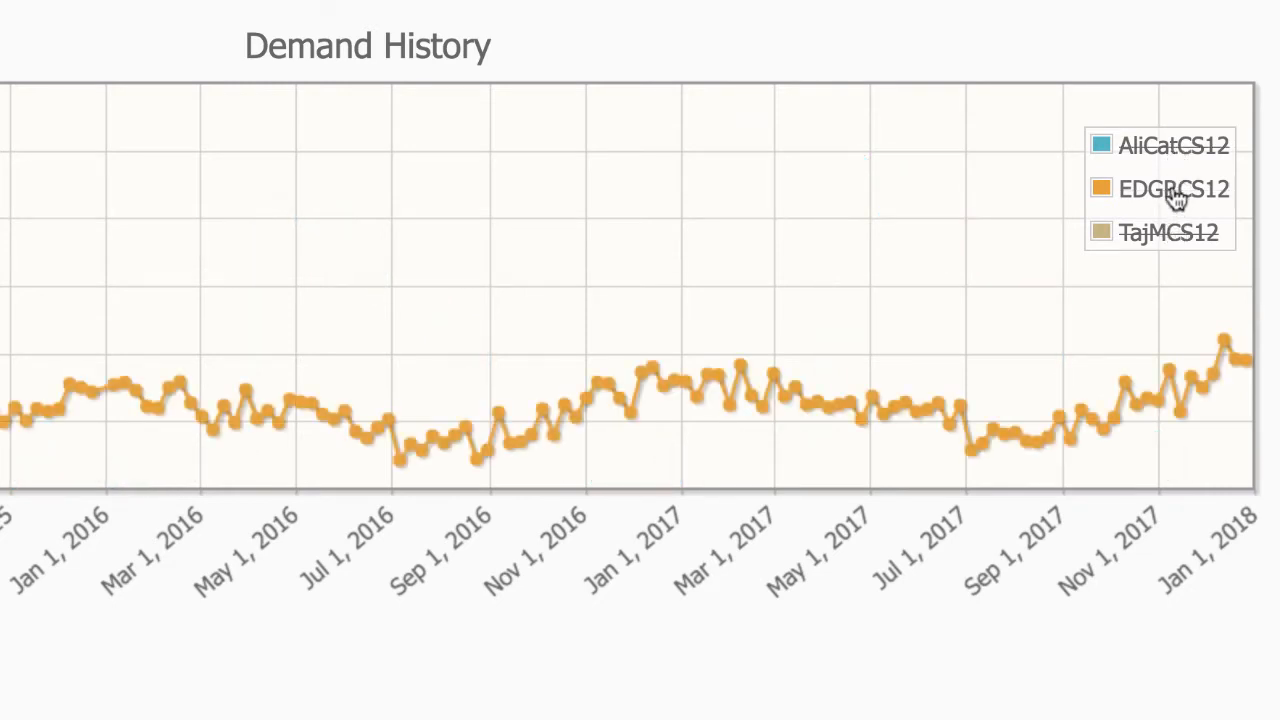
pyautogui.click(1176, 198)
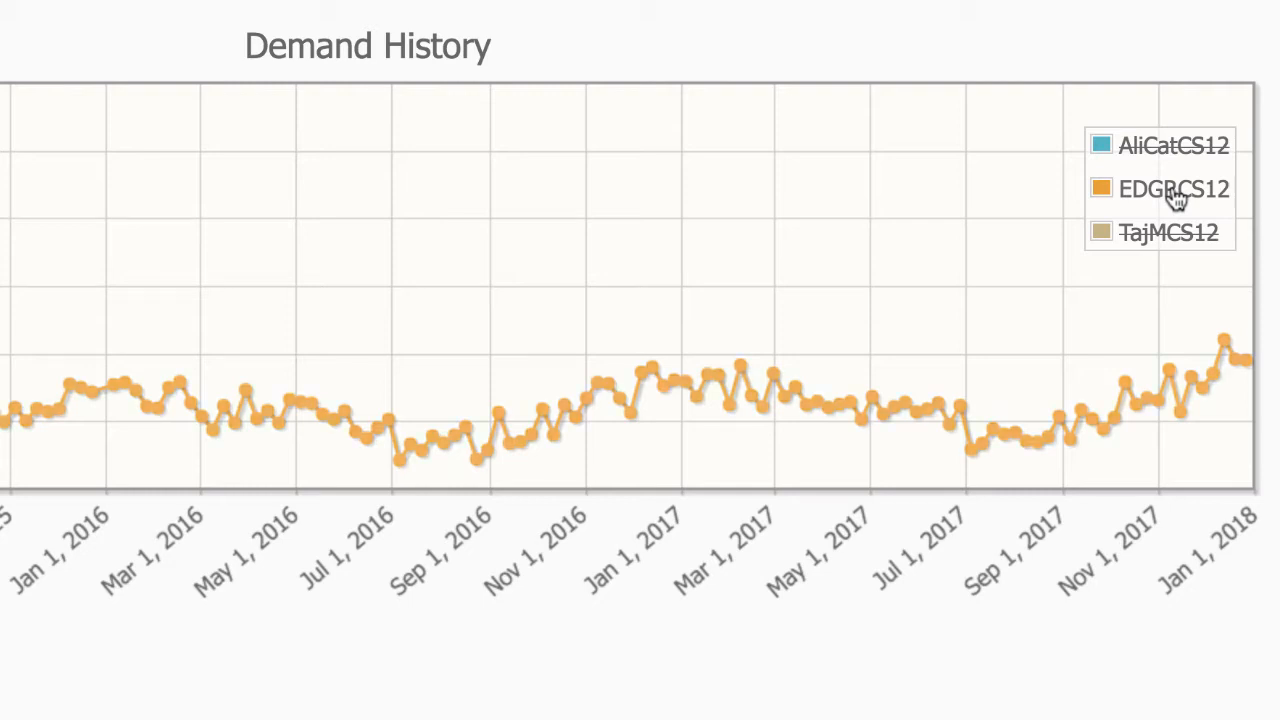
pyautogui.click(1168, 236)
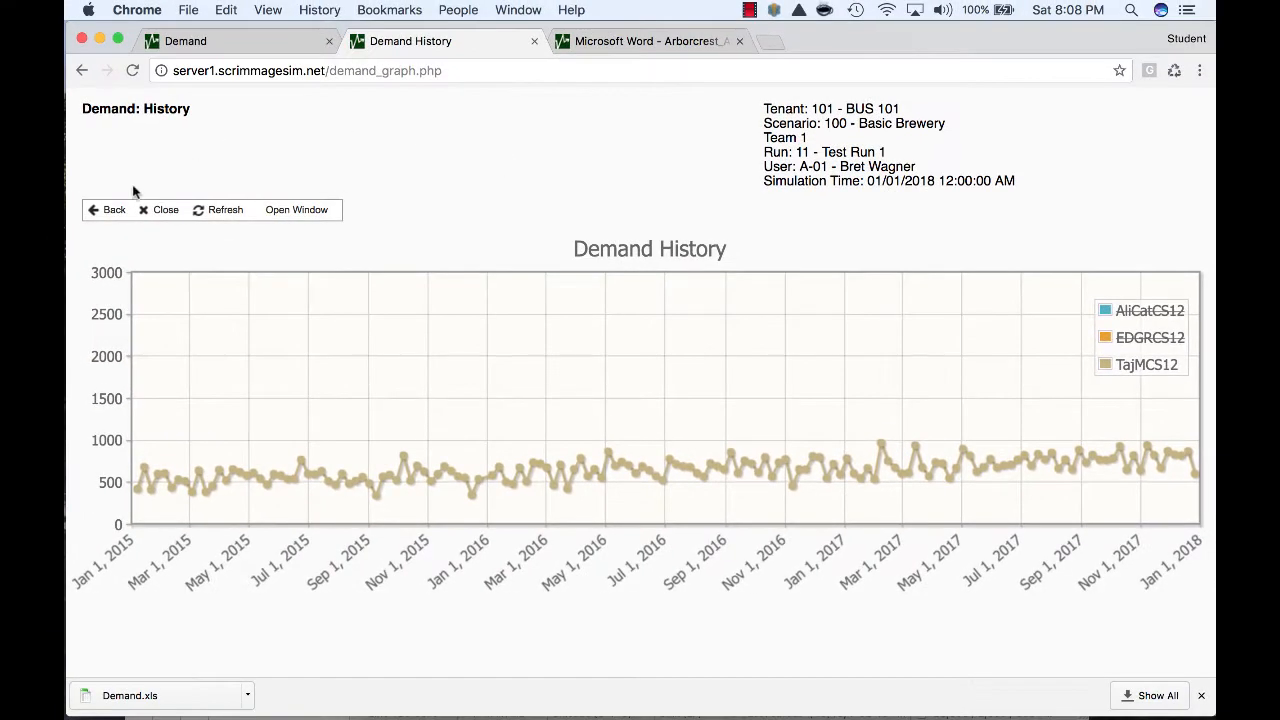
# Step: Create two production orders, each for 1240 CS of AliCatCS12 at plant 100 - Brewery with start date 01/01/2018
pyautogui.click(113, 209)
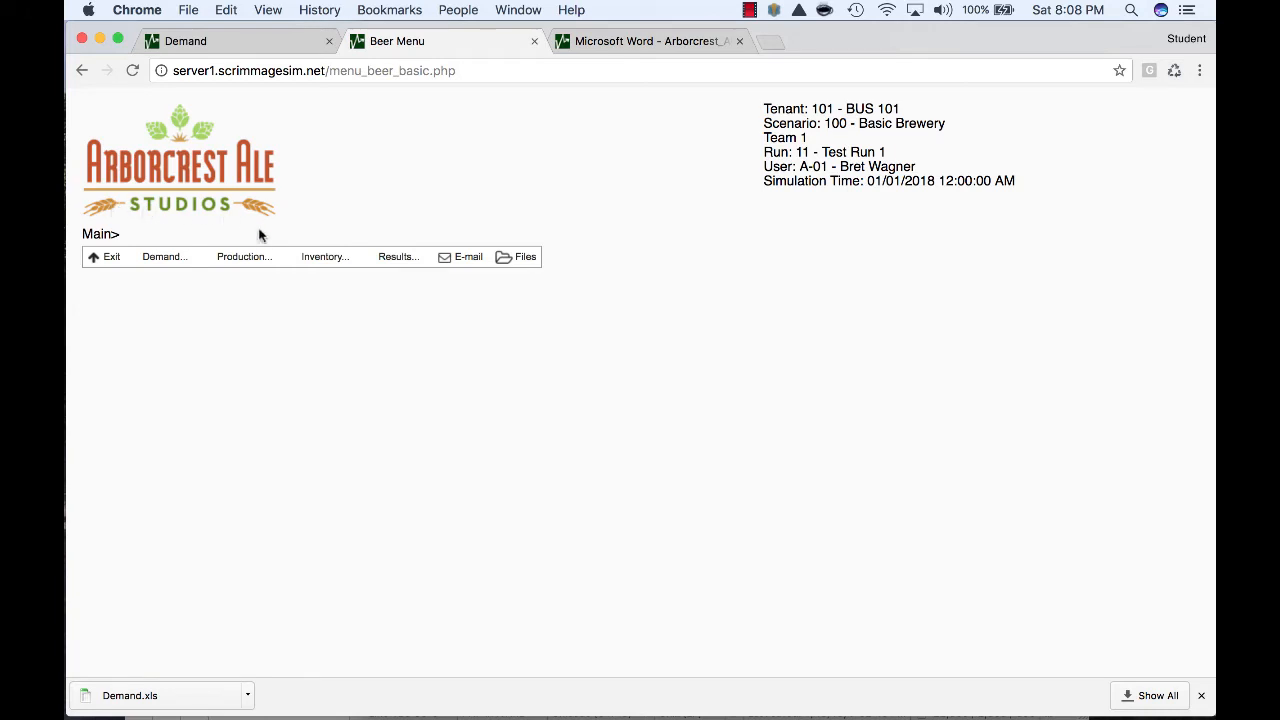
pyautogui.click(255, 258)
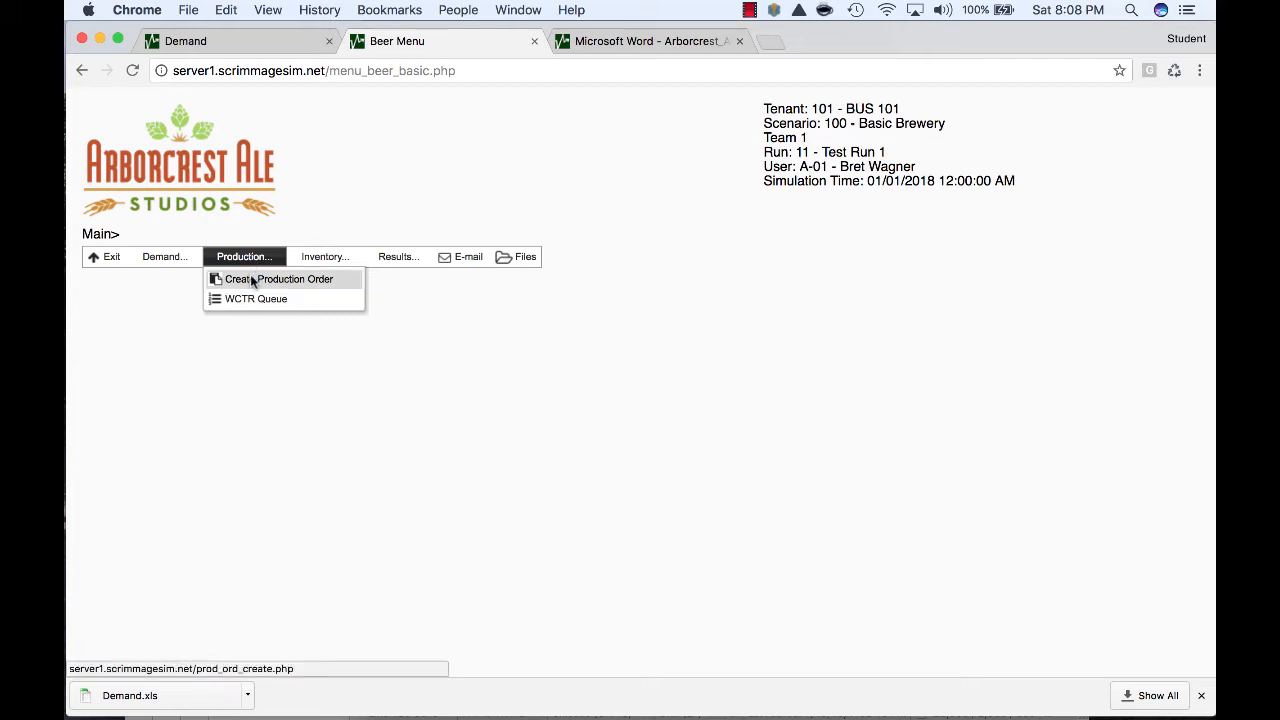
pyautogui.click(252, 281)
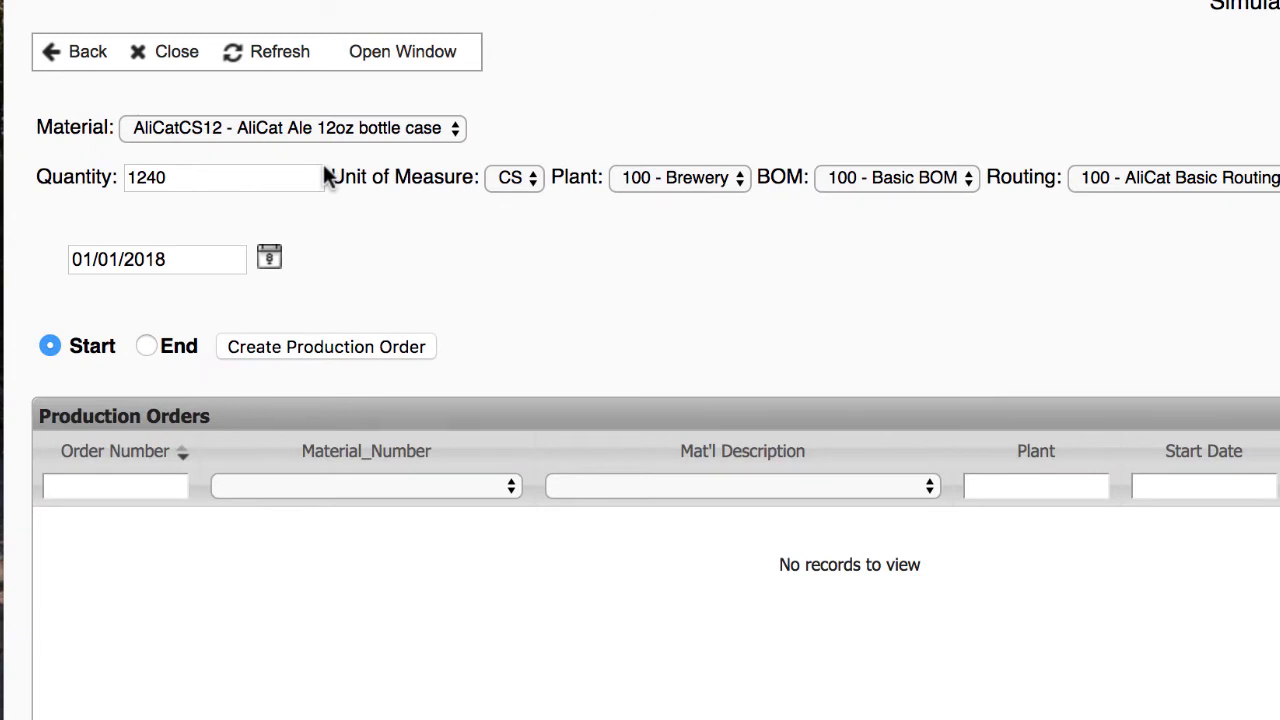
pyautogui.click(328, 131)
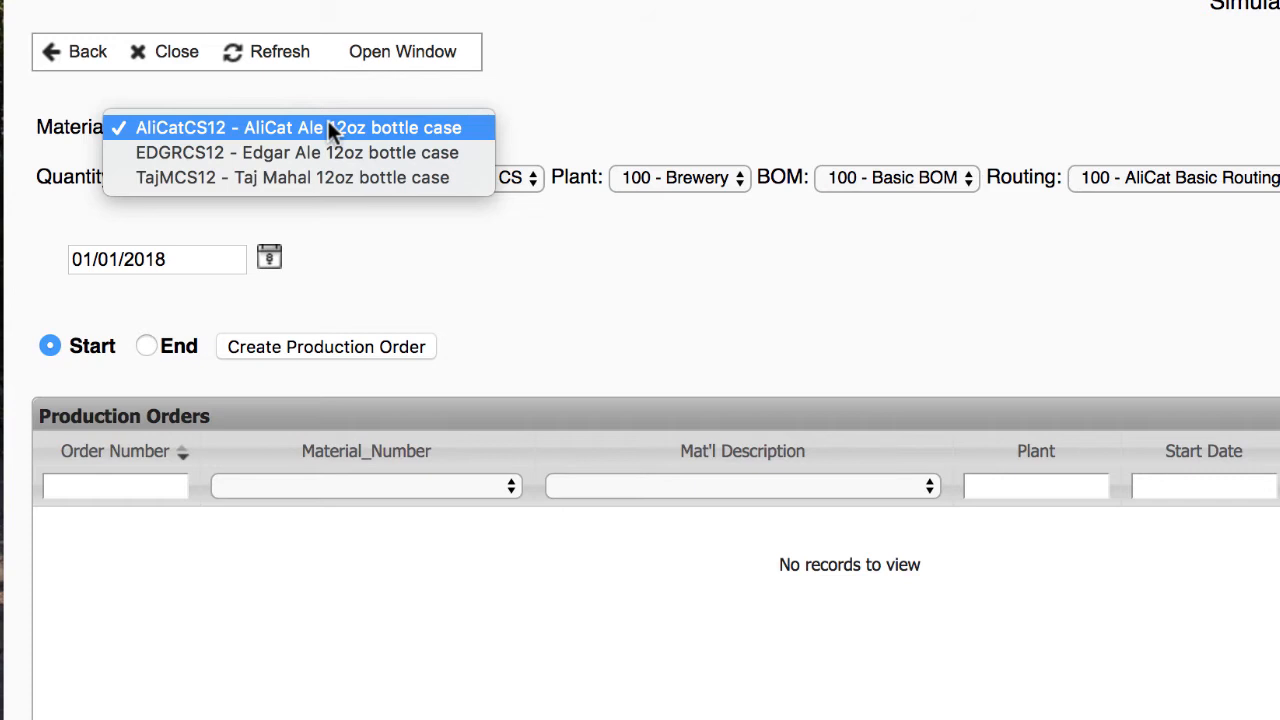
pyautogui.click(328, 121)
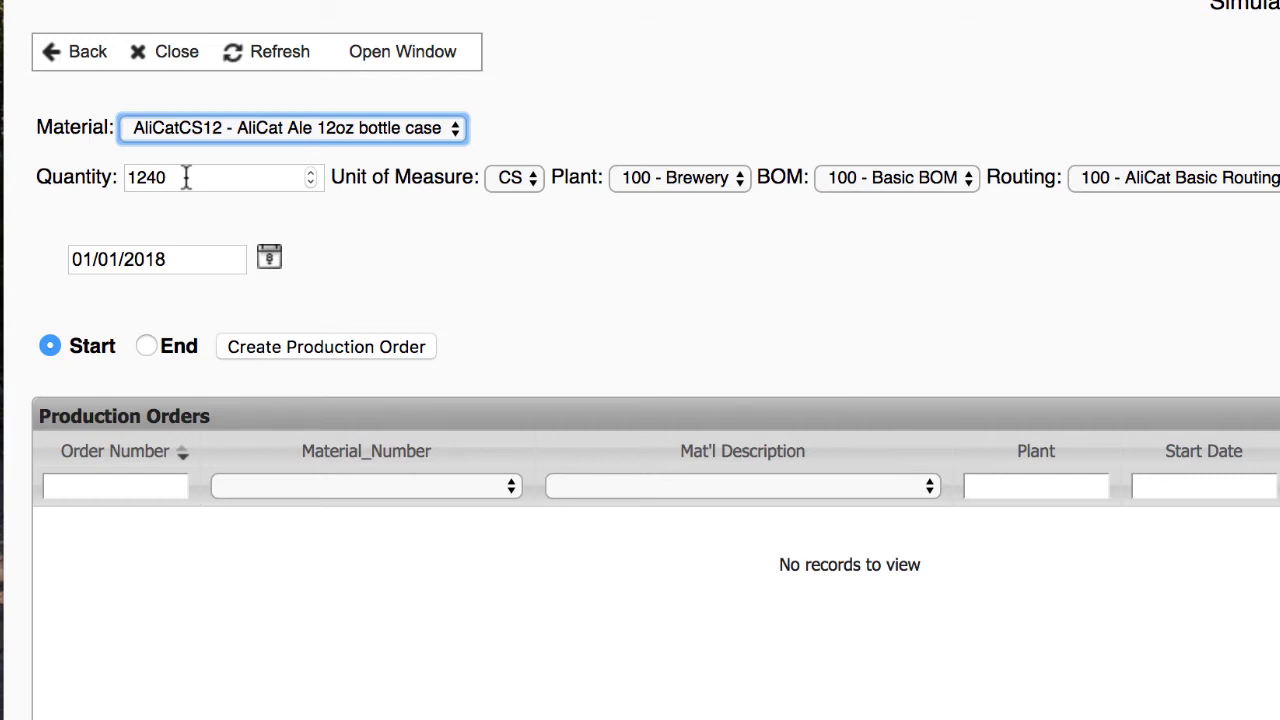
pyautogui.click(267, 346)
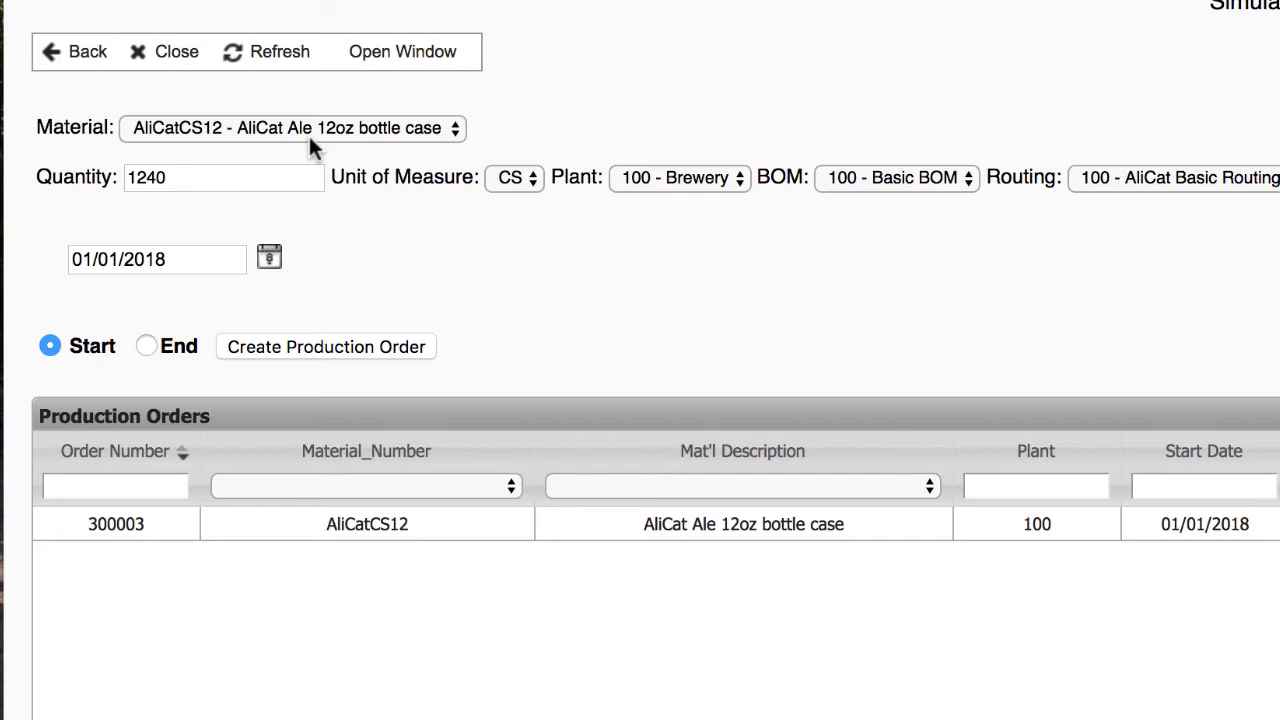
pyautogui.click(328, 349)
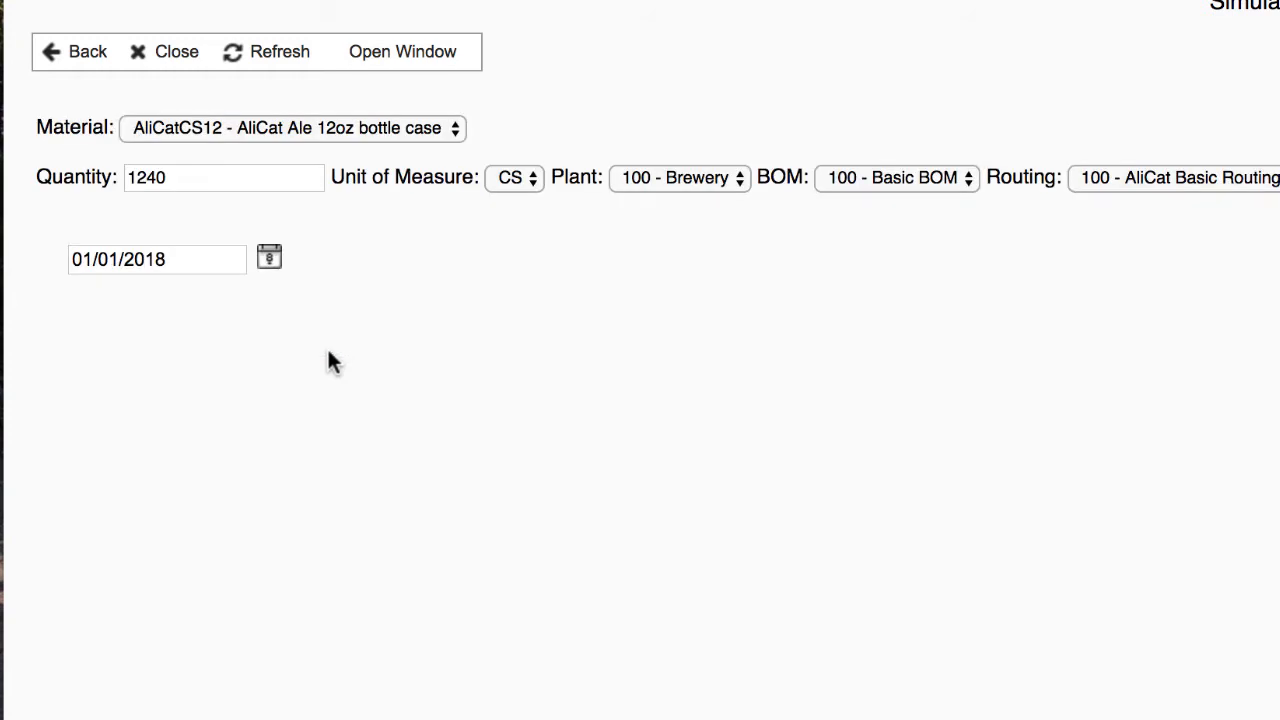
# Step: Create one production order for EDGRCS12 and two for TajMCS12, each for 1240 CS at plant 100 - Brewery with start date 01/01/2018
pyautogui.click(331, 133)
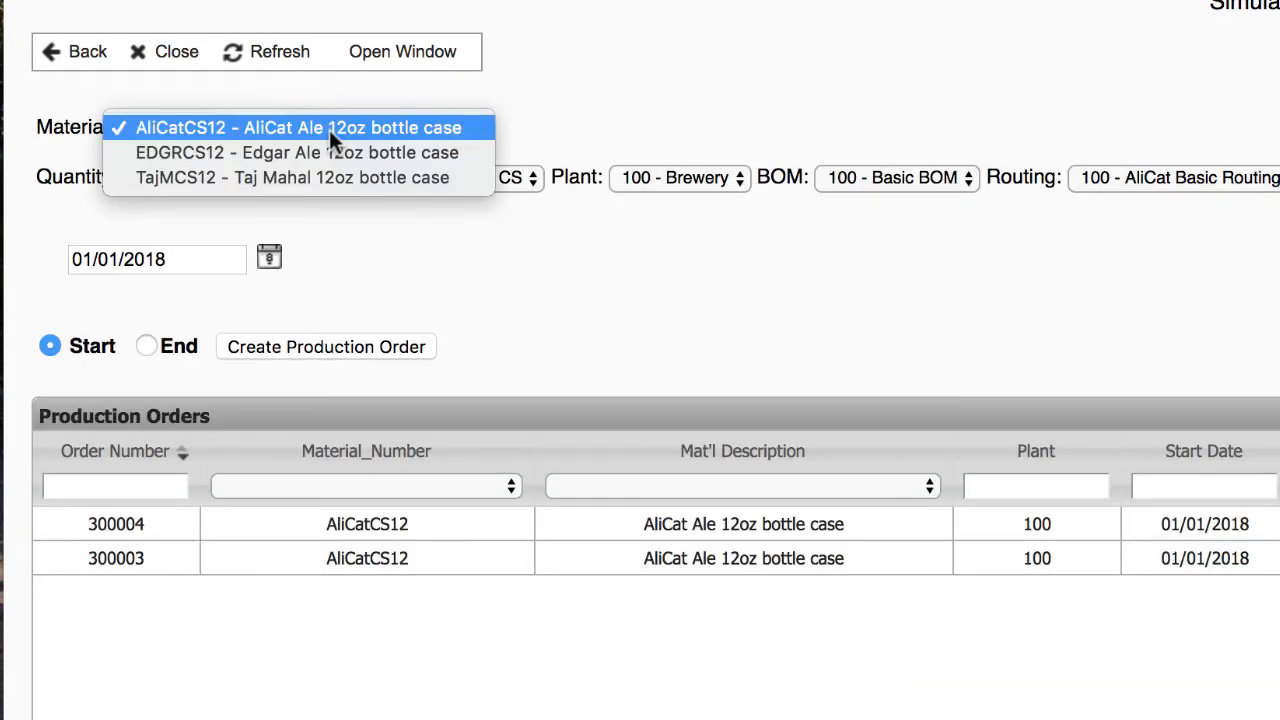
pyautogui.click(329, 155)
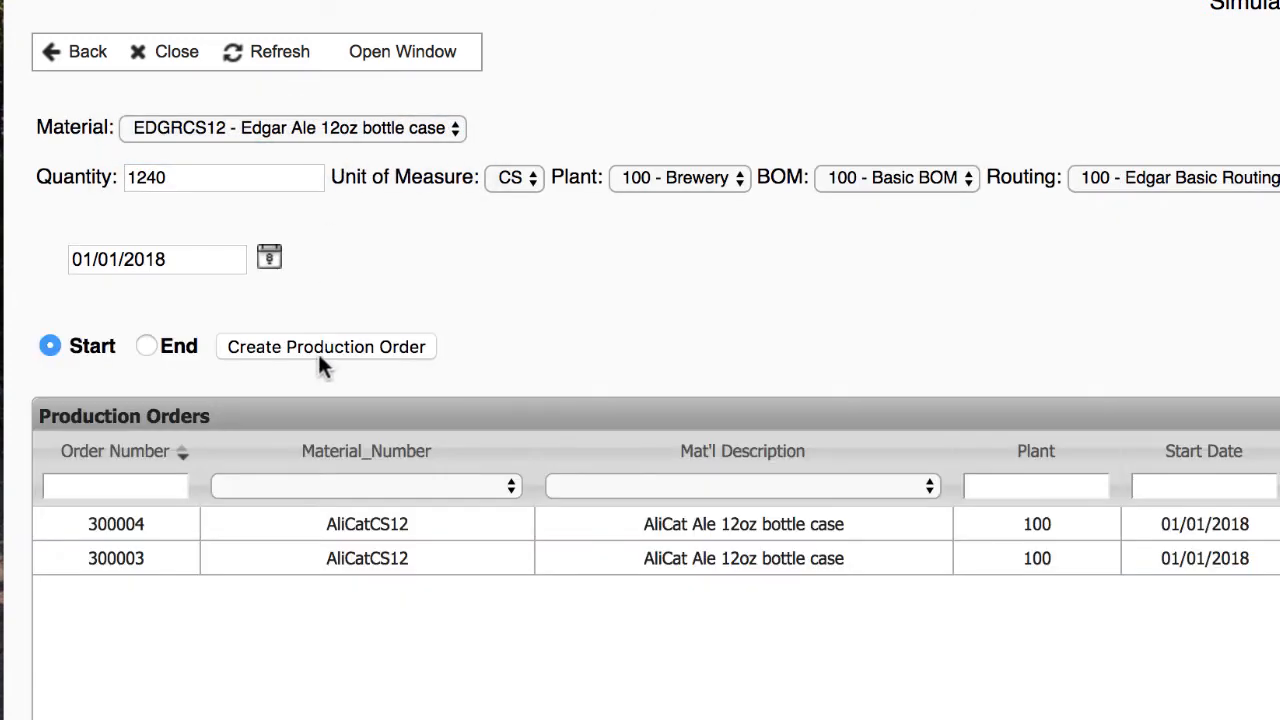
pyautogui.click(318, 354)
pyautogui.click(317, 127)
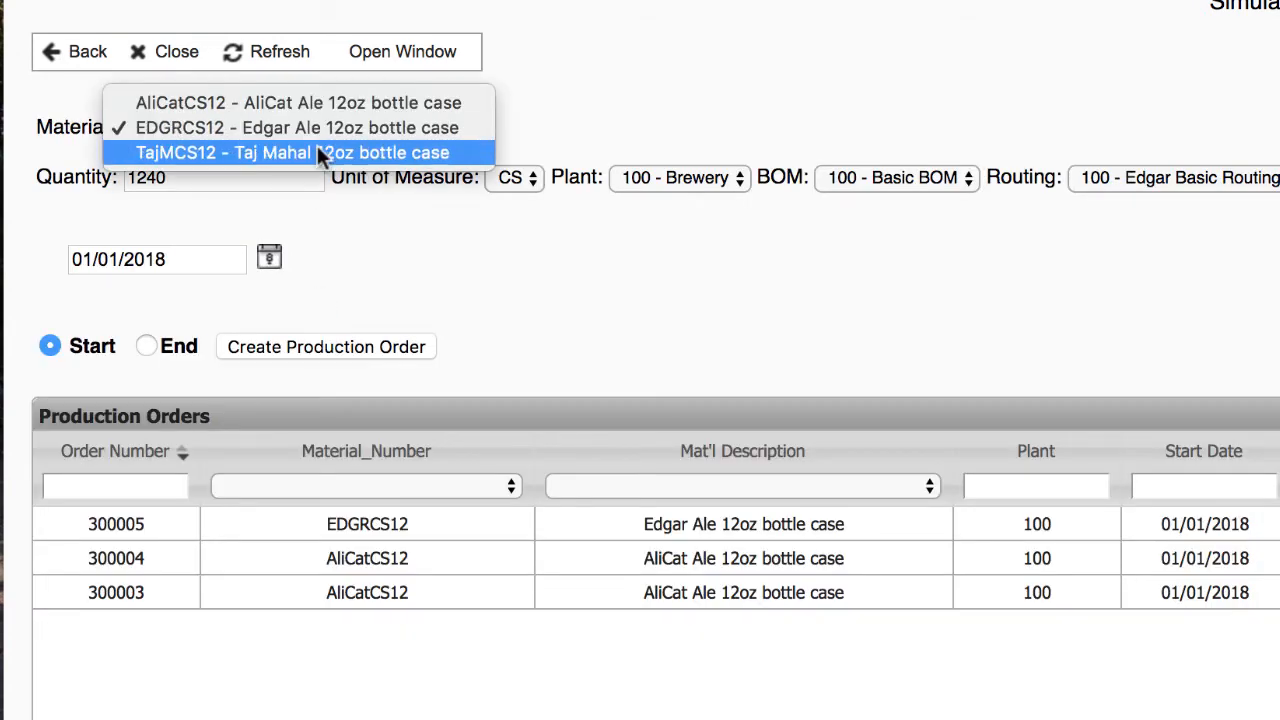
pyautogui.click(317, 150)
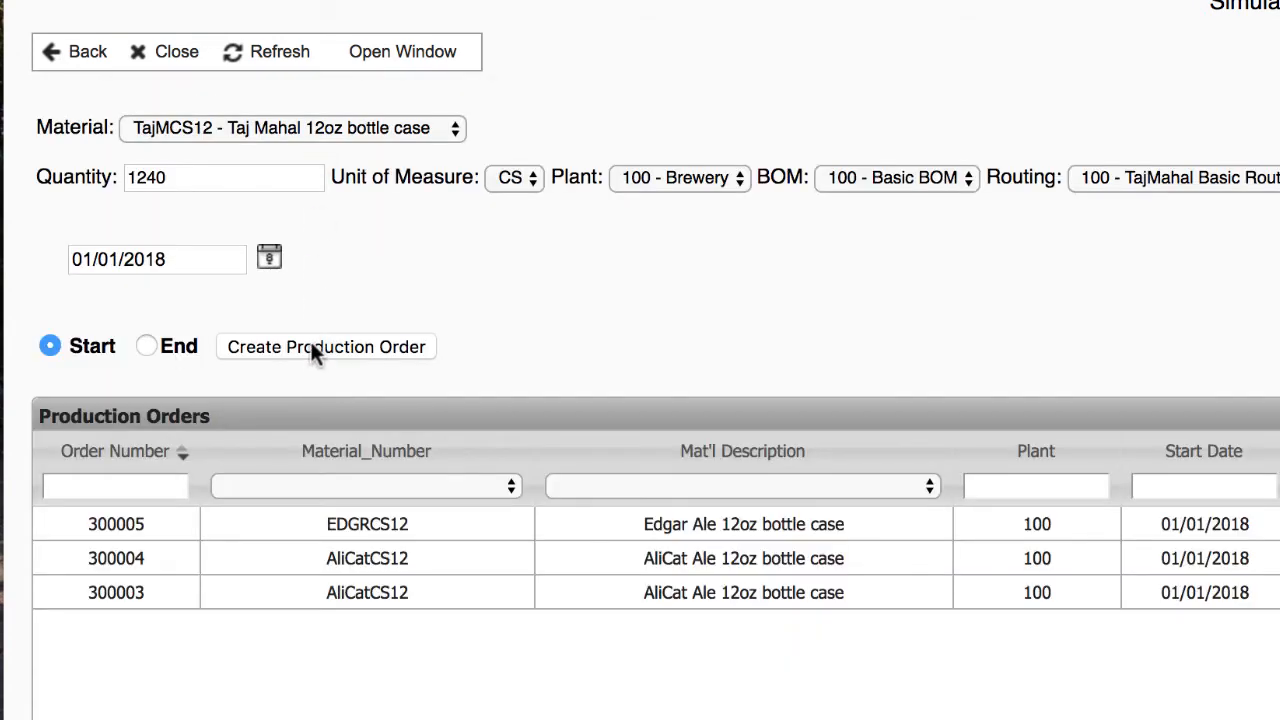
pyautogui.click(310, 341)
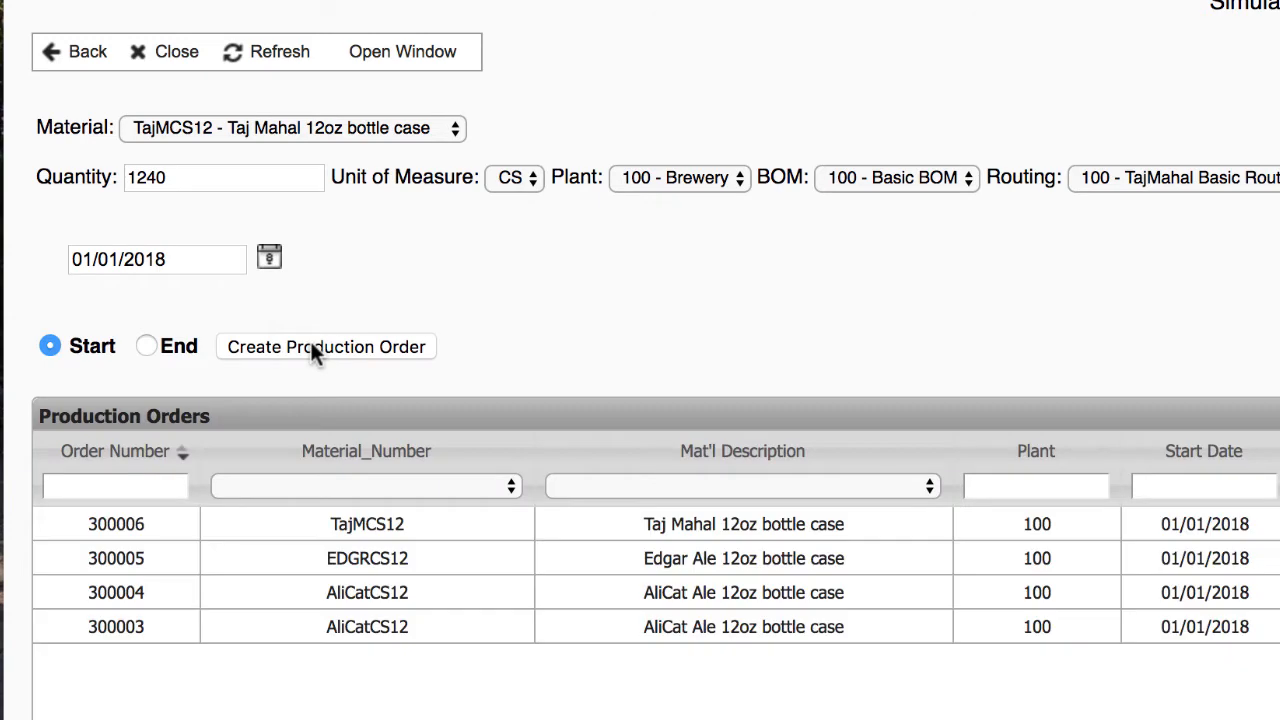
pyautogui.click(310, 341)
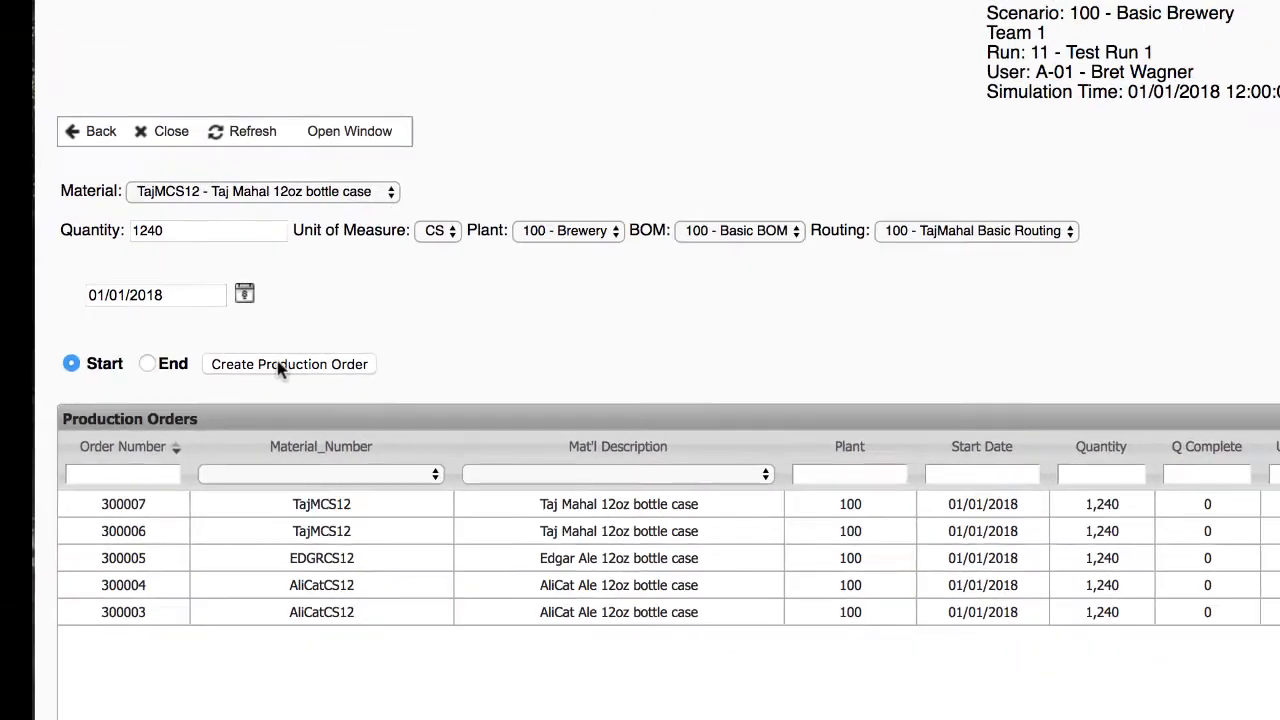
# Step: Delete production order 300007 for TajMCS12
pyautogui.scroll(-2, 280, 368)
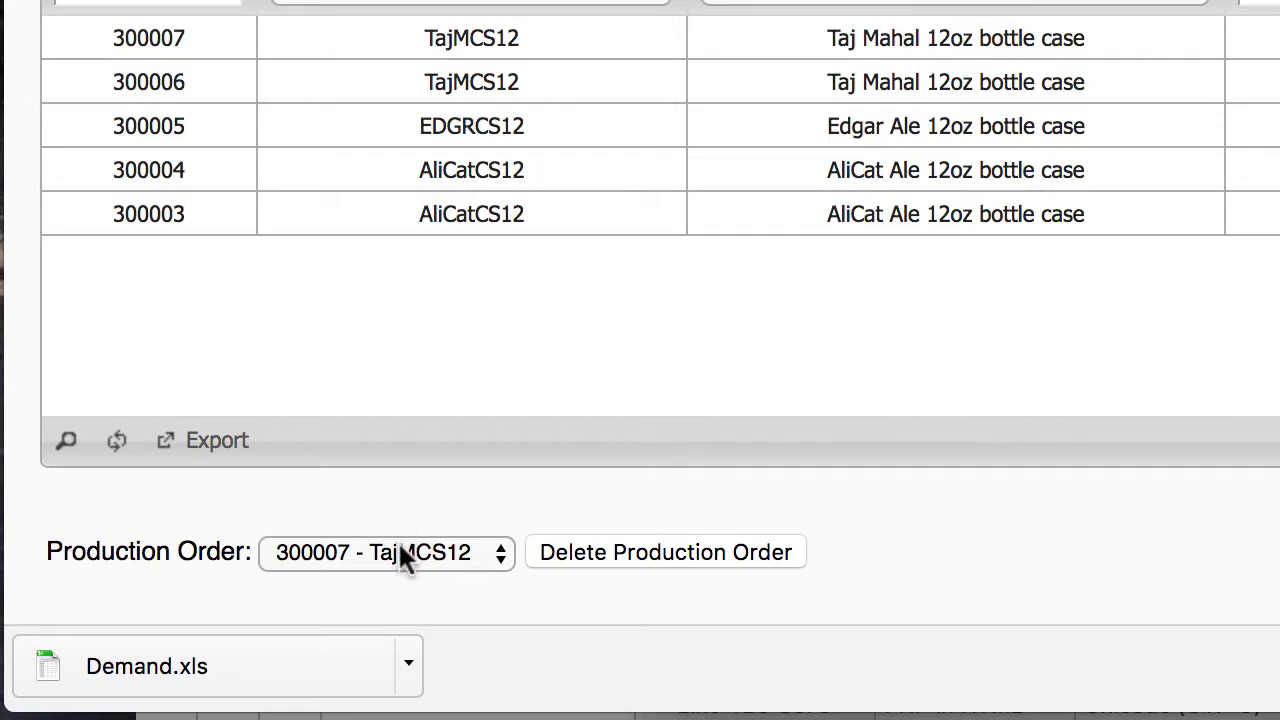
pyautogui.click(277, 618)
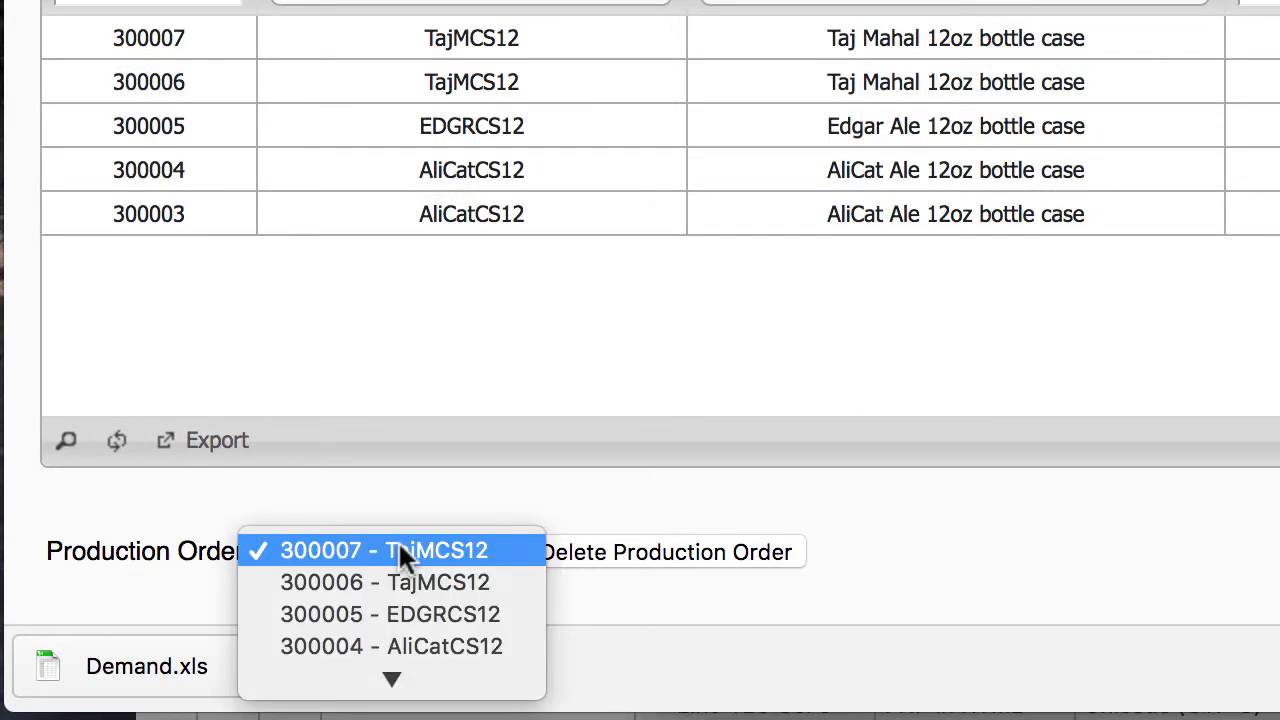
pyautogui.click(400, 547)
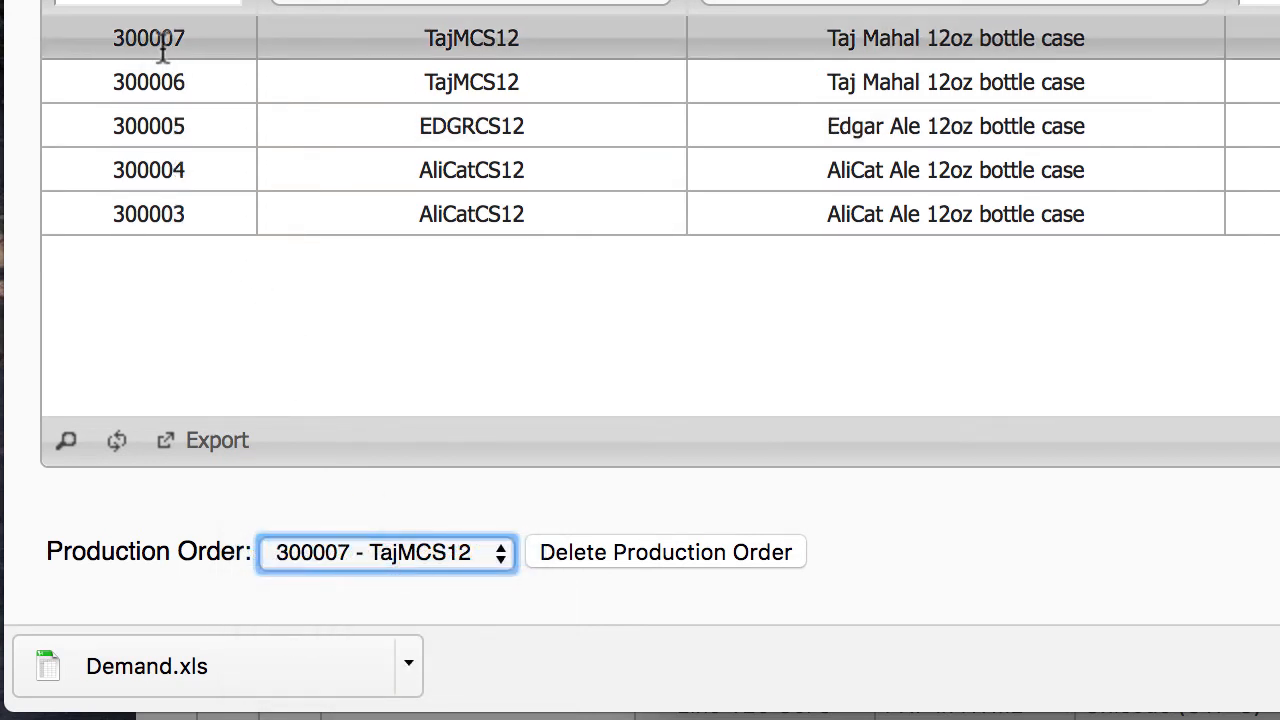
pyautogui.click(587, 558)
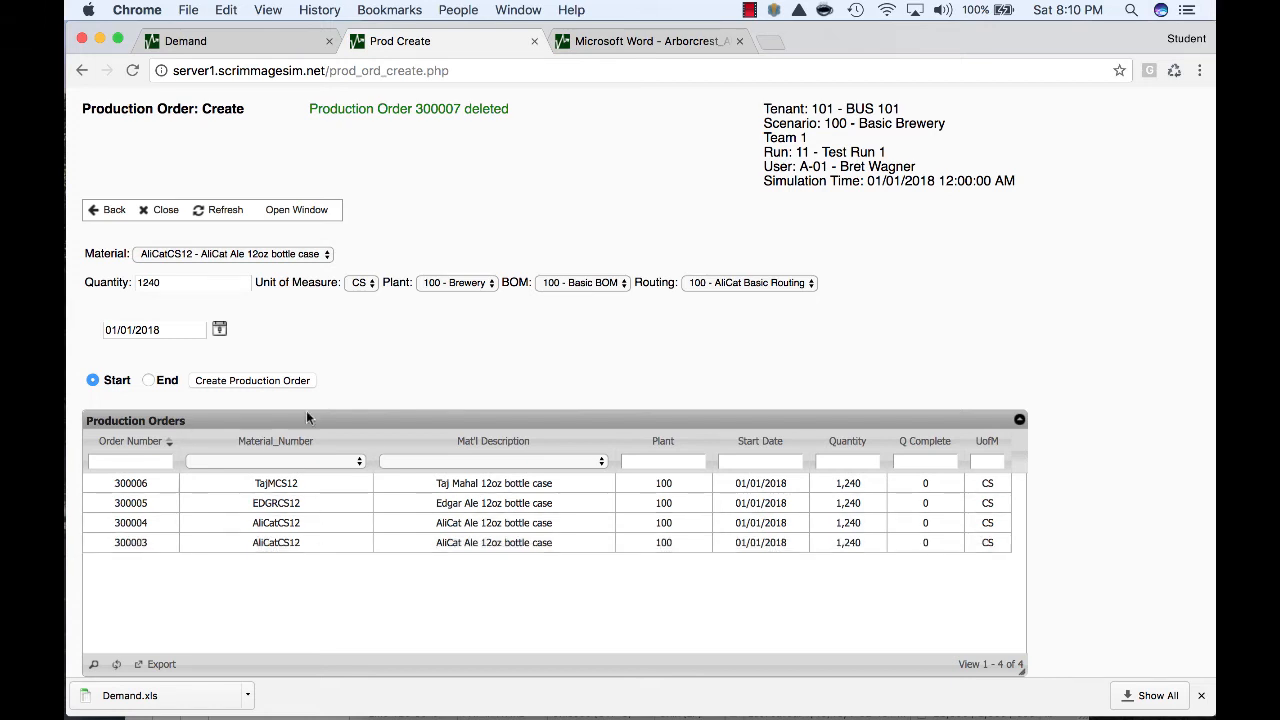
# Step: Open a separate window of the simulation and view the production work center (WCTR) queue status there, including its Time Remain column
pyautogui.click(304, 215)
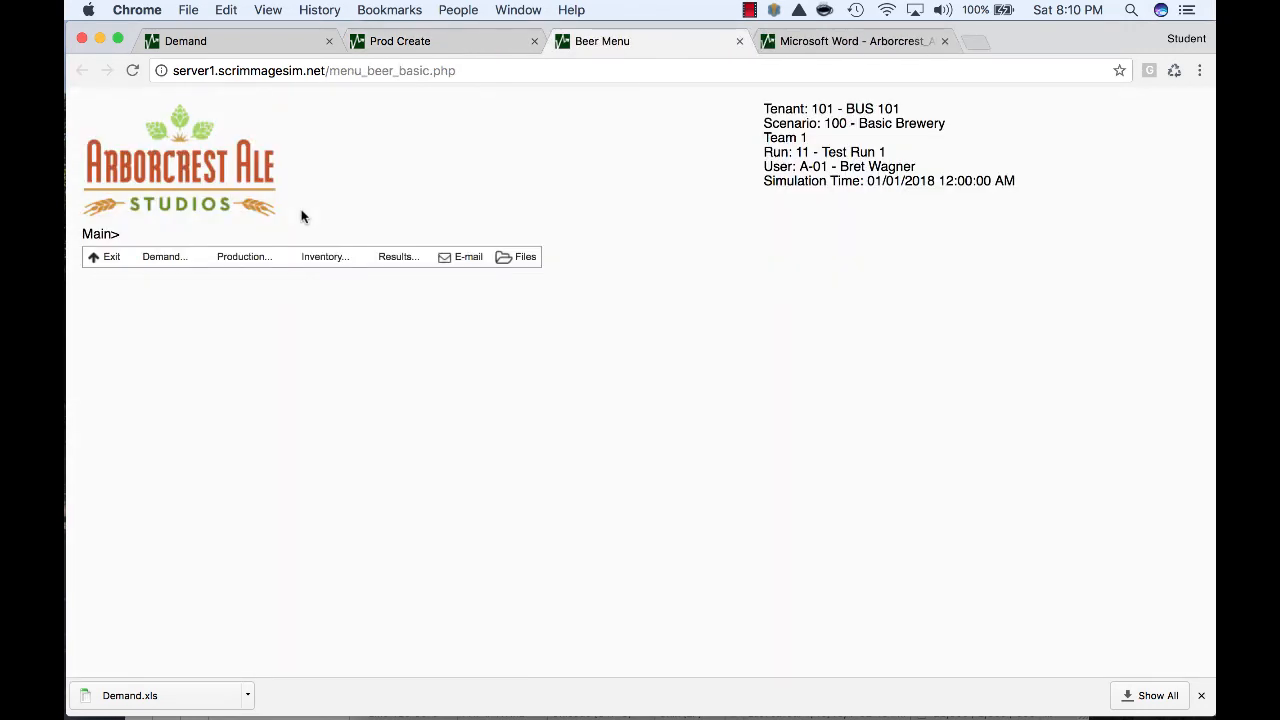
pyautogui.click(244, 258)
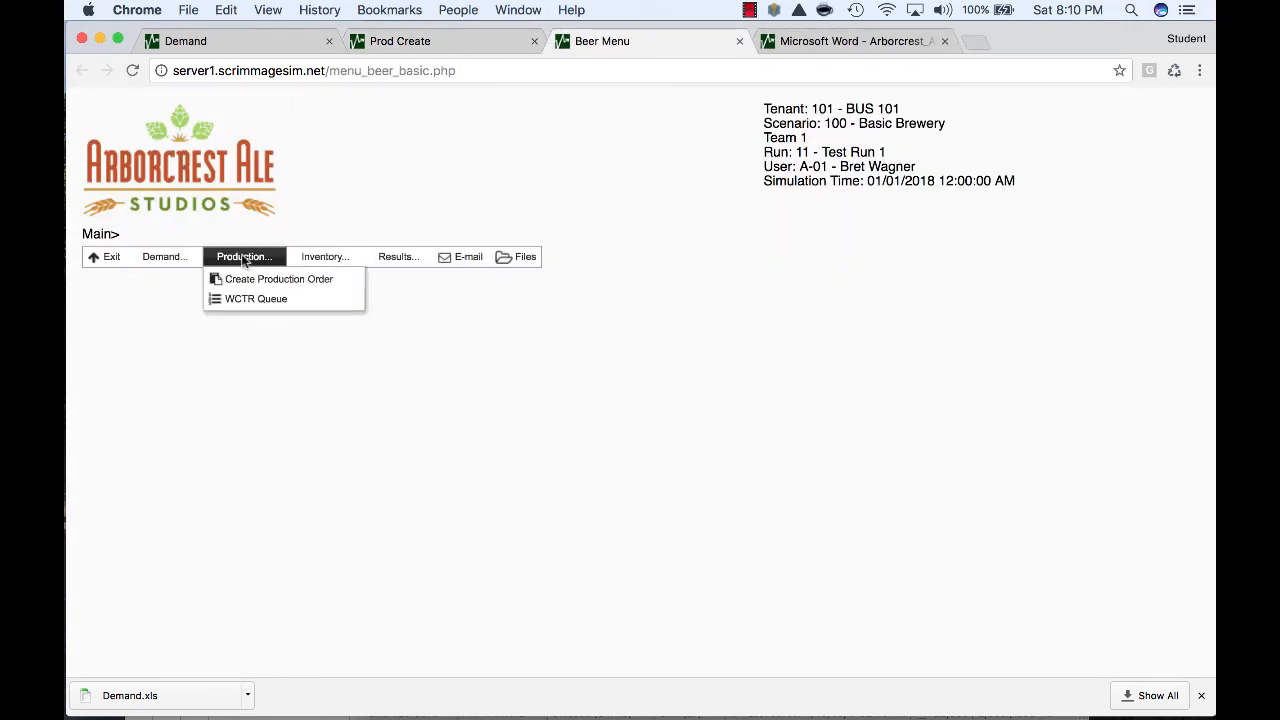
pyautogui.click(246, 296)
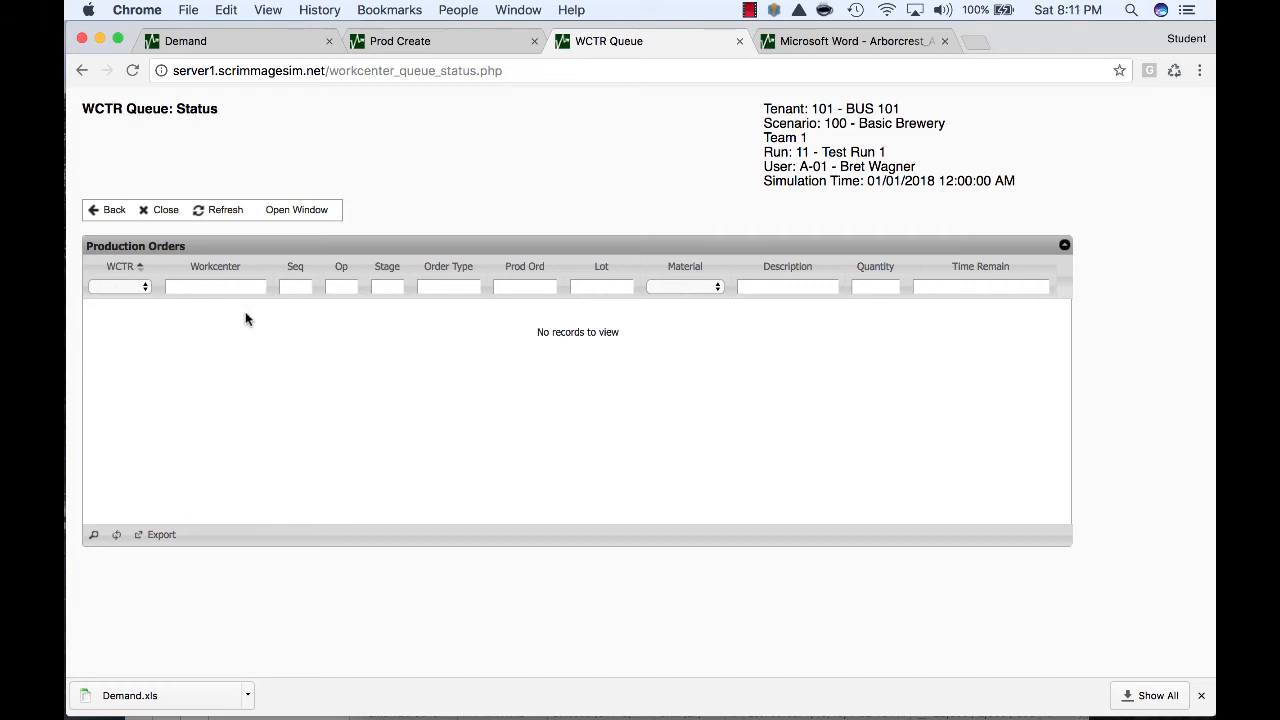
pyautogui.click(970, 282)
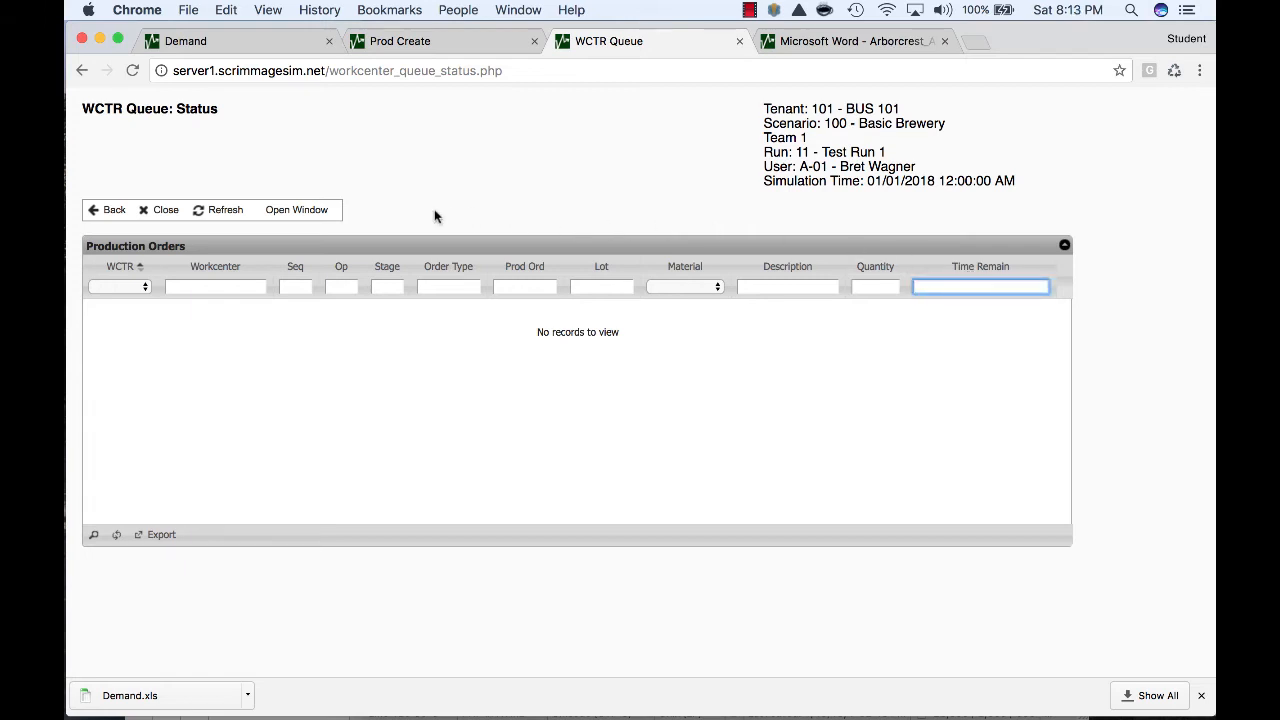
# Step: View the finished inventory status in another new window, and switch that window to the lost sales status
pyautogui.click(315, 211)
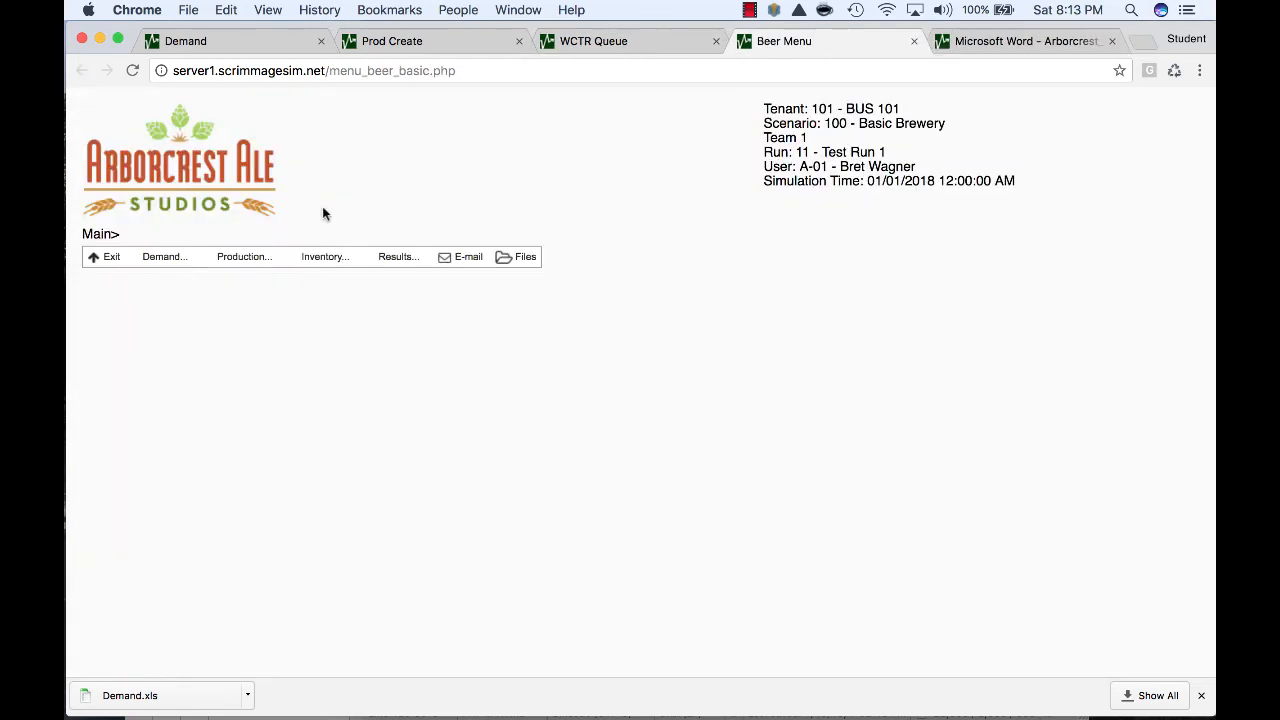
pyautogui.click(328, 258)
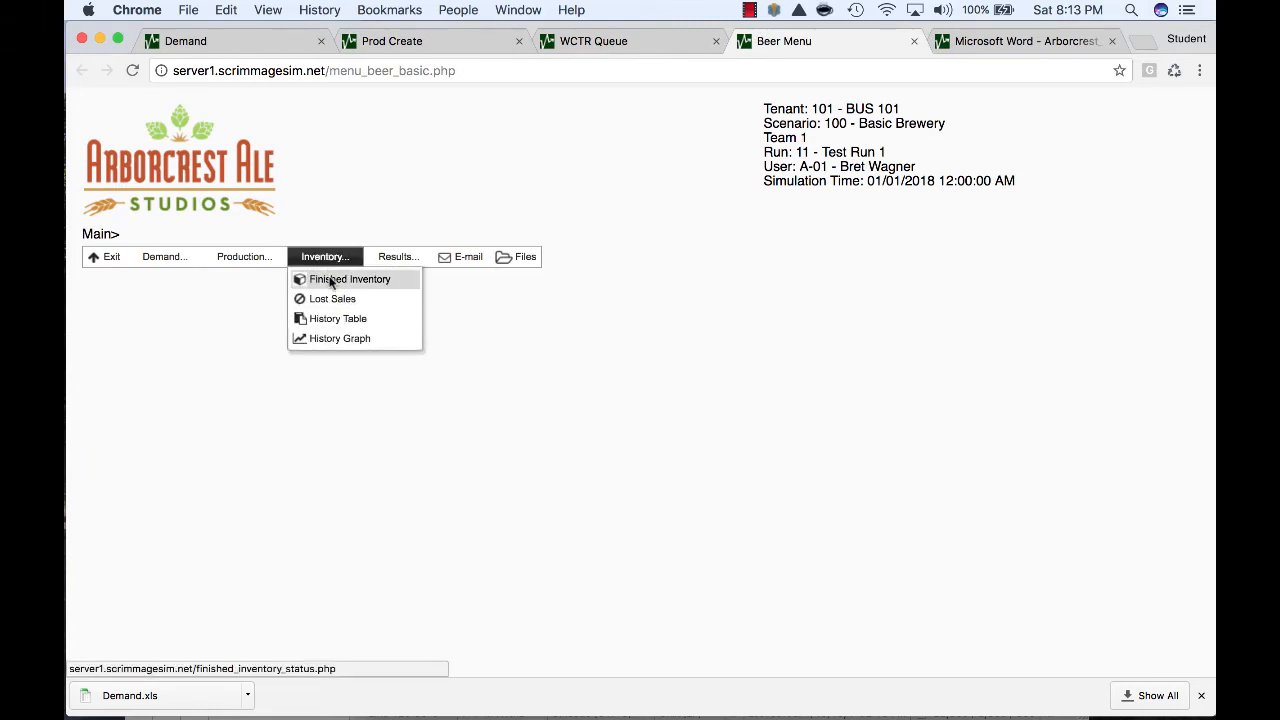
pyautogui.click(330, 281)
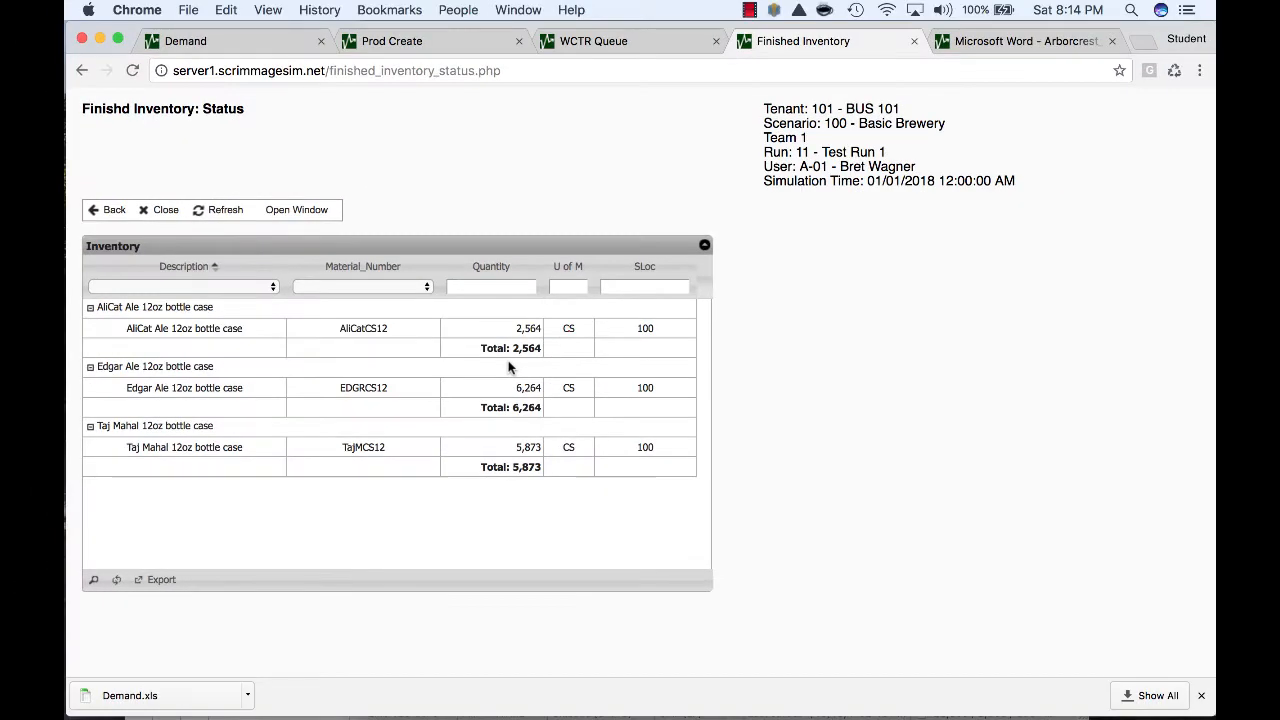
pyautogui.click(109, 209)
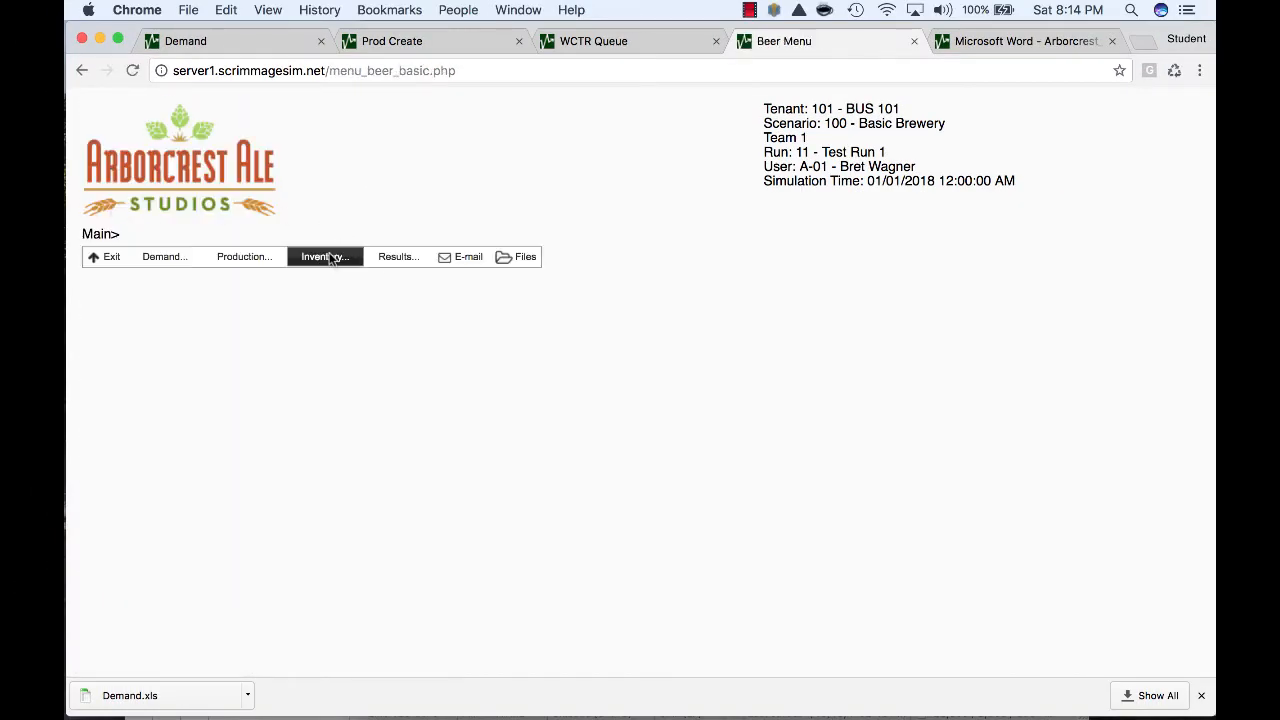
pyautogui.click(331, 257)
pyautogui.click(336, 302)
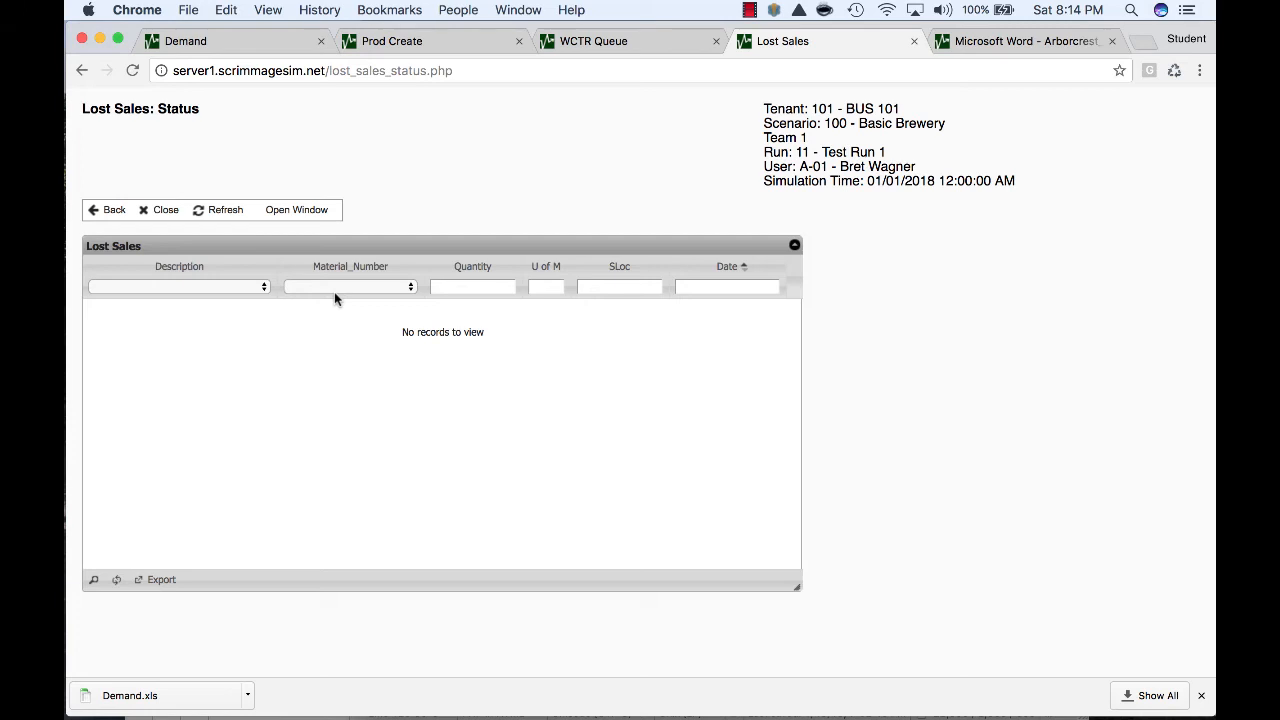
# Step: Leave the lost sales status, view the inventory history table, and switch to the inventory history graph
pyautogui.click(114, 210)
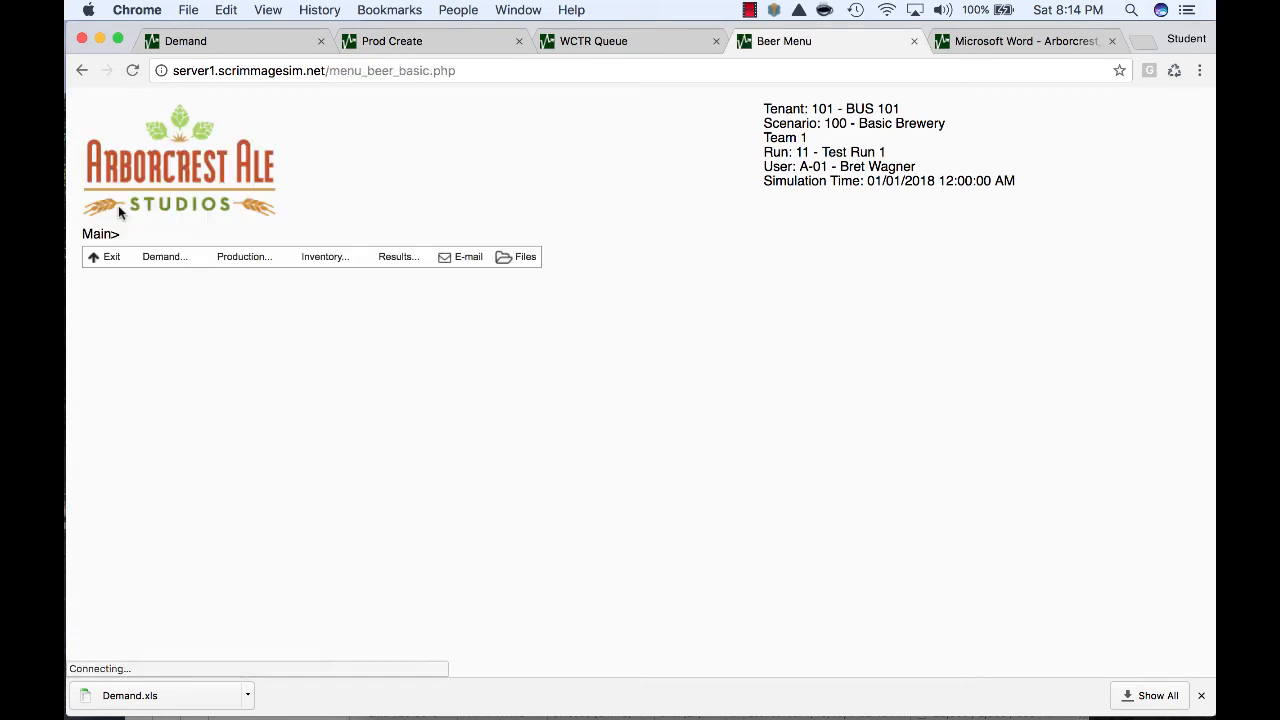
pyautogui.moveTo(325, 257)
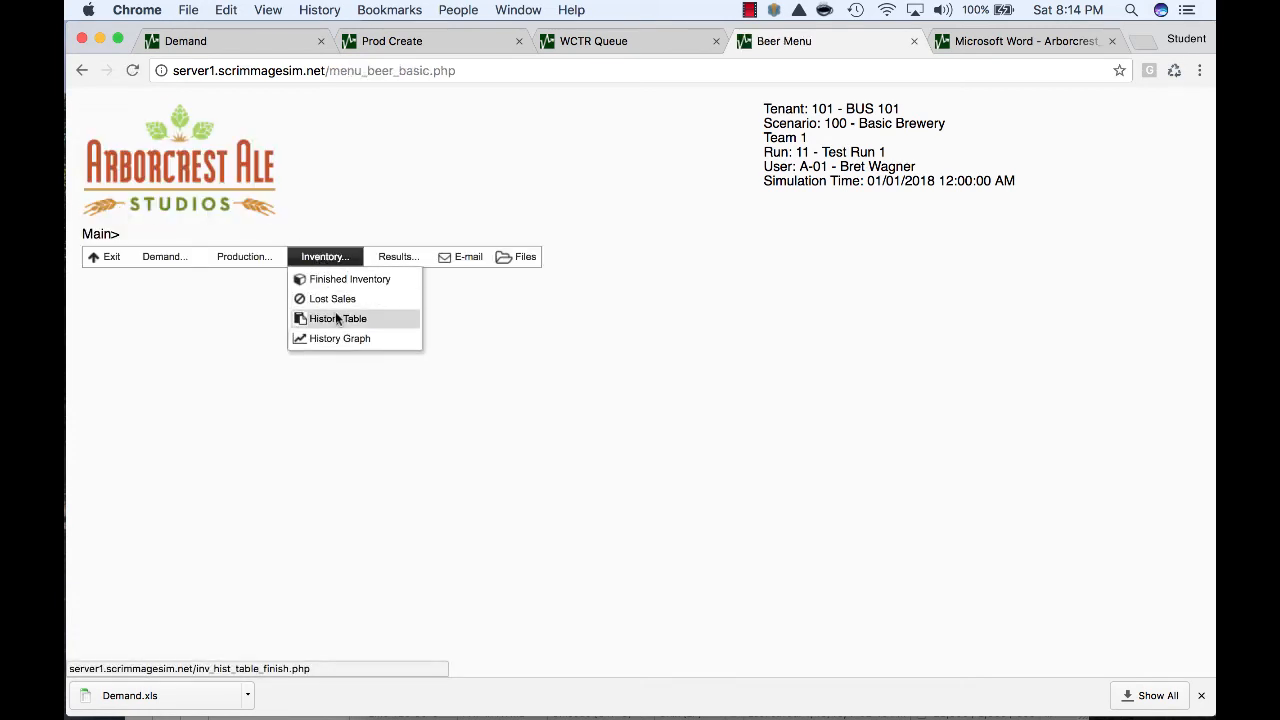
pyautogui.click(335, 314)
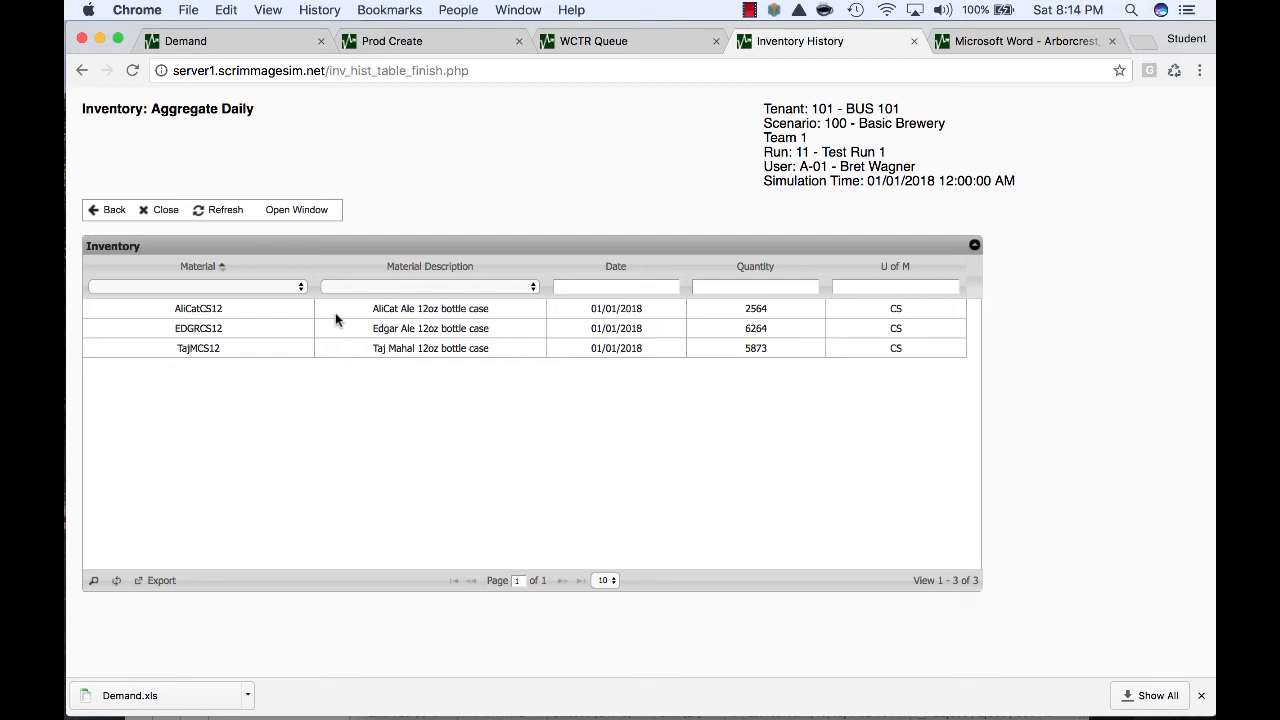
pyautogui.click(108, 211)
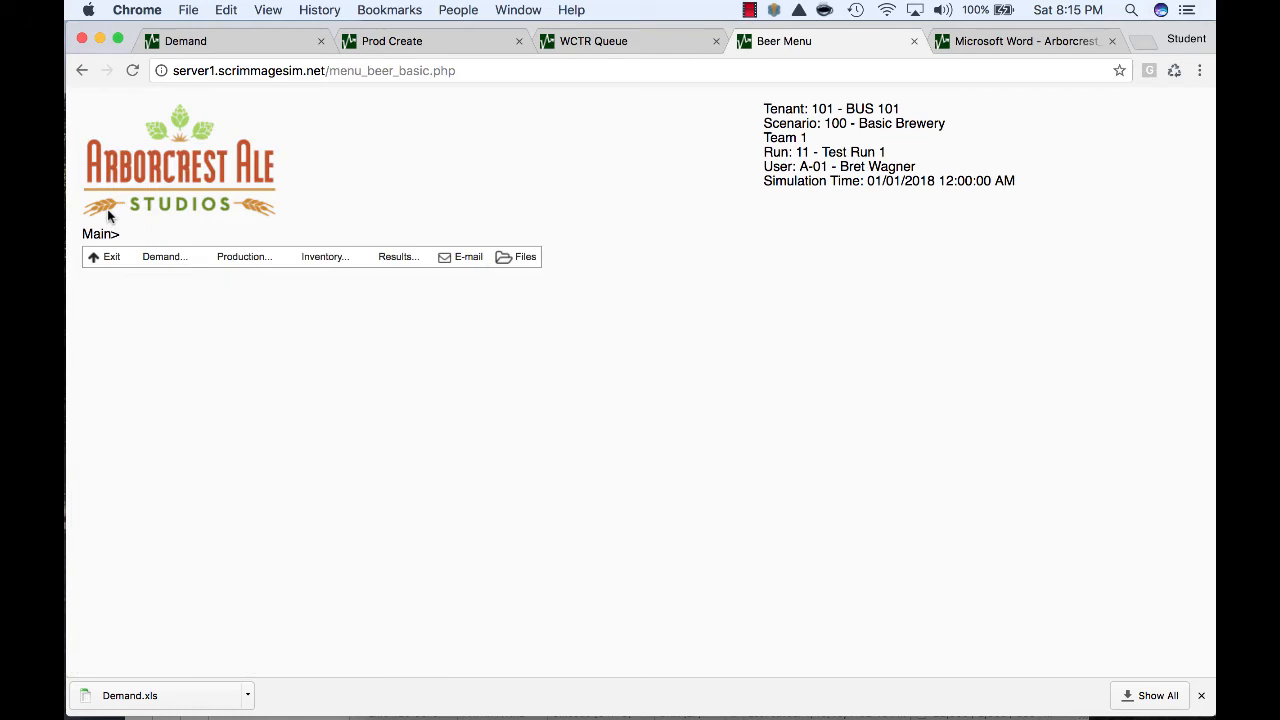
pyautogui.click(320, 258)
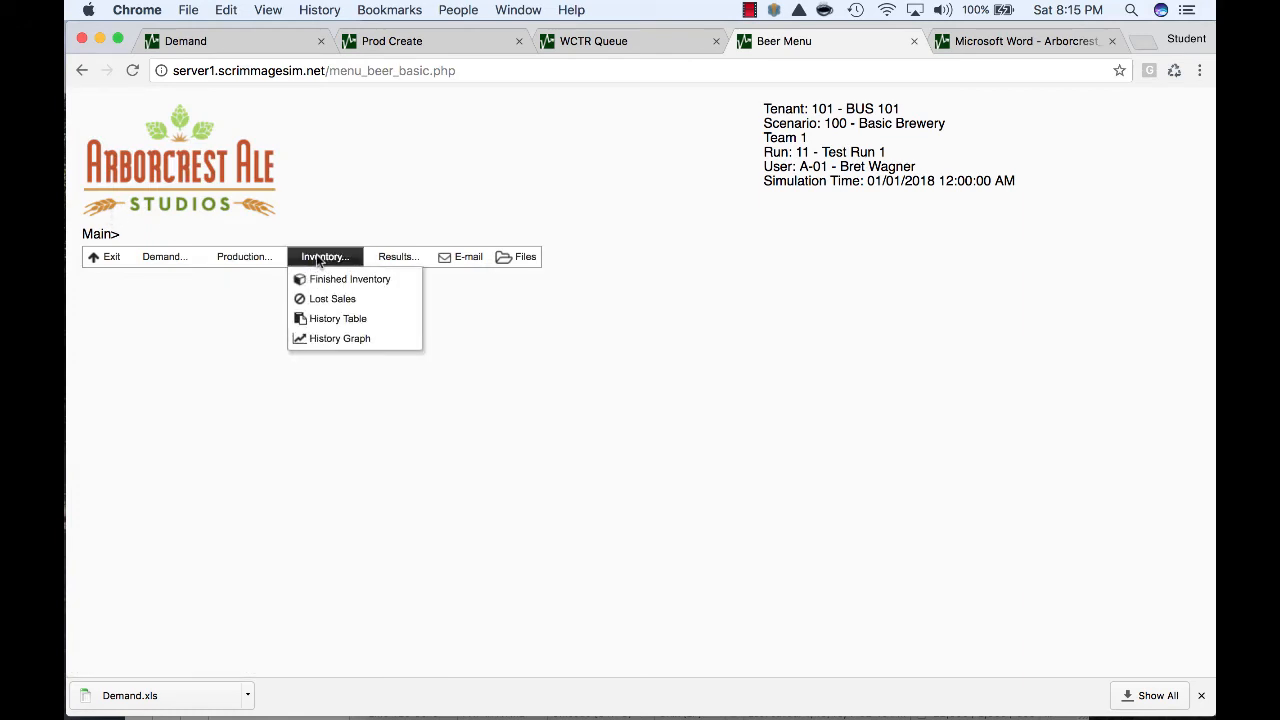
pyautogui.click(337, 339)
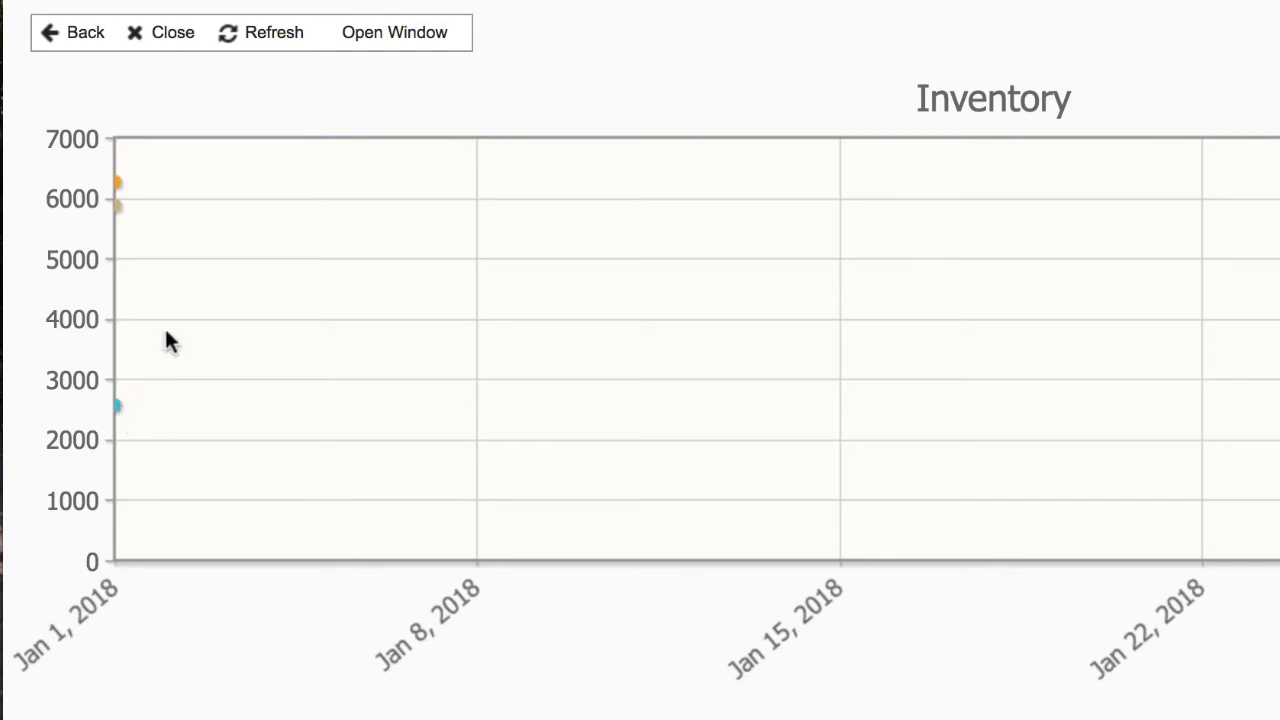
# Step: View the financial statement and the student ranking, each in its own new window
pyautogui.click(388, 34)
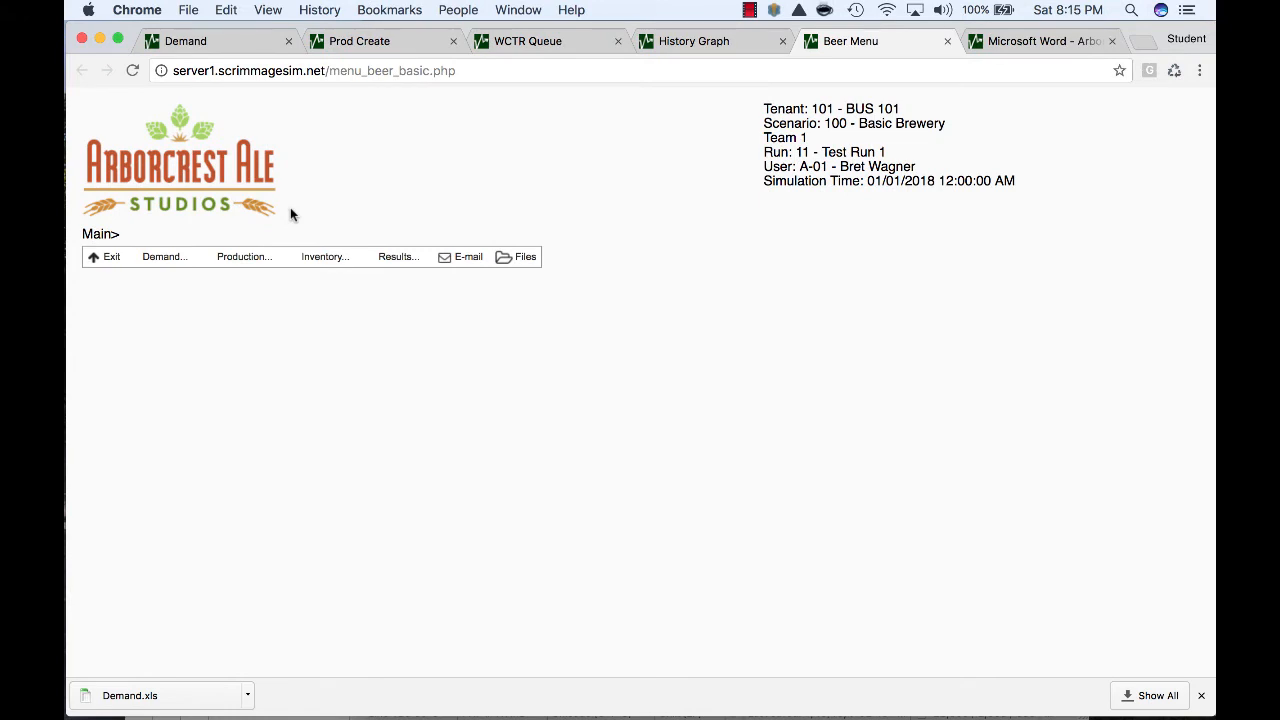
pyautogui.click(397, 258)
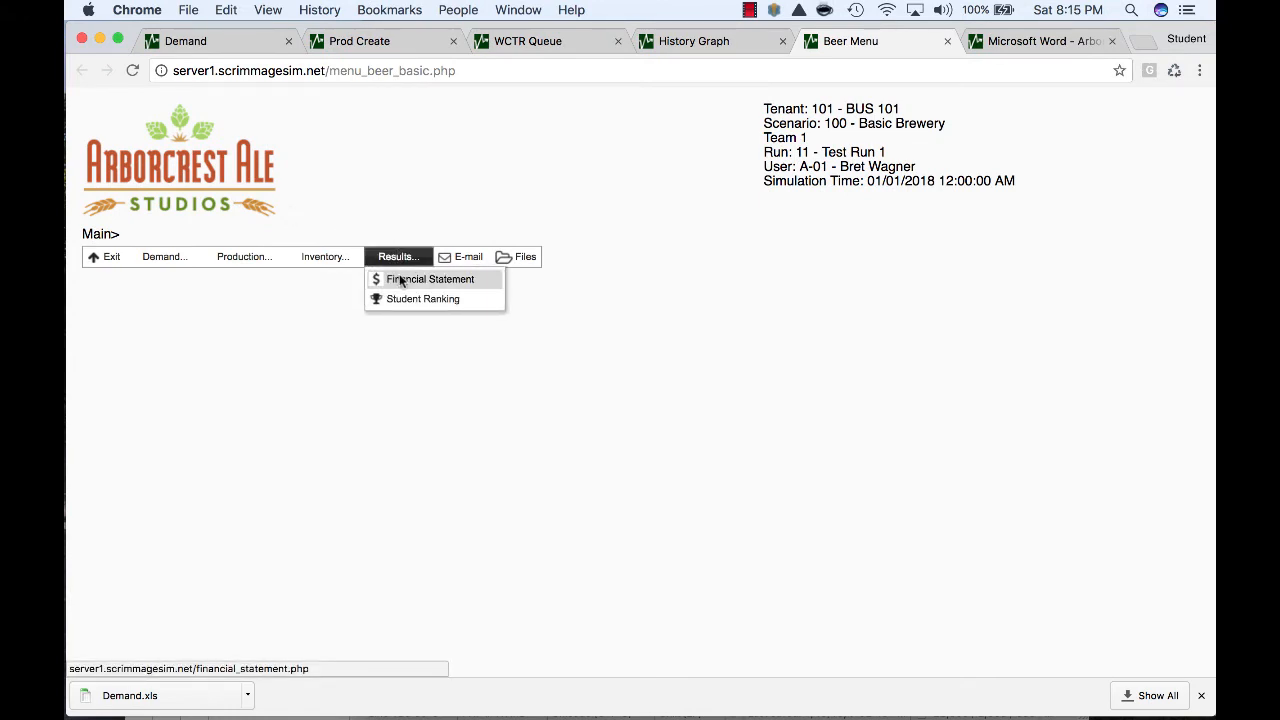
pyautogui.click(400, 281)
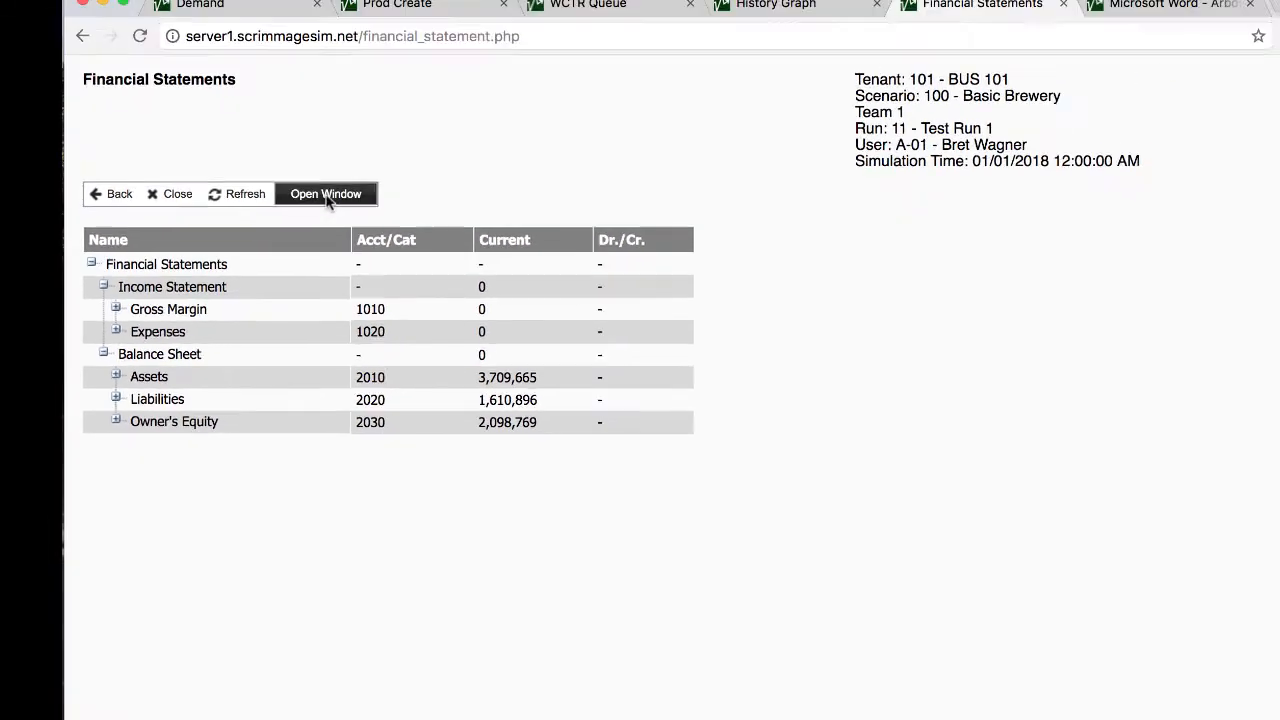
pyautogui.click(296, 209)
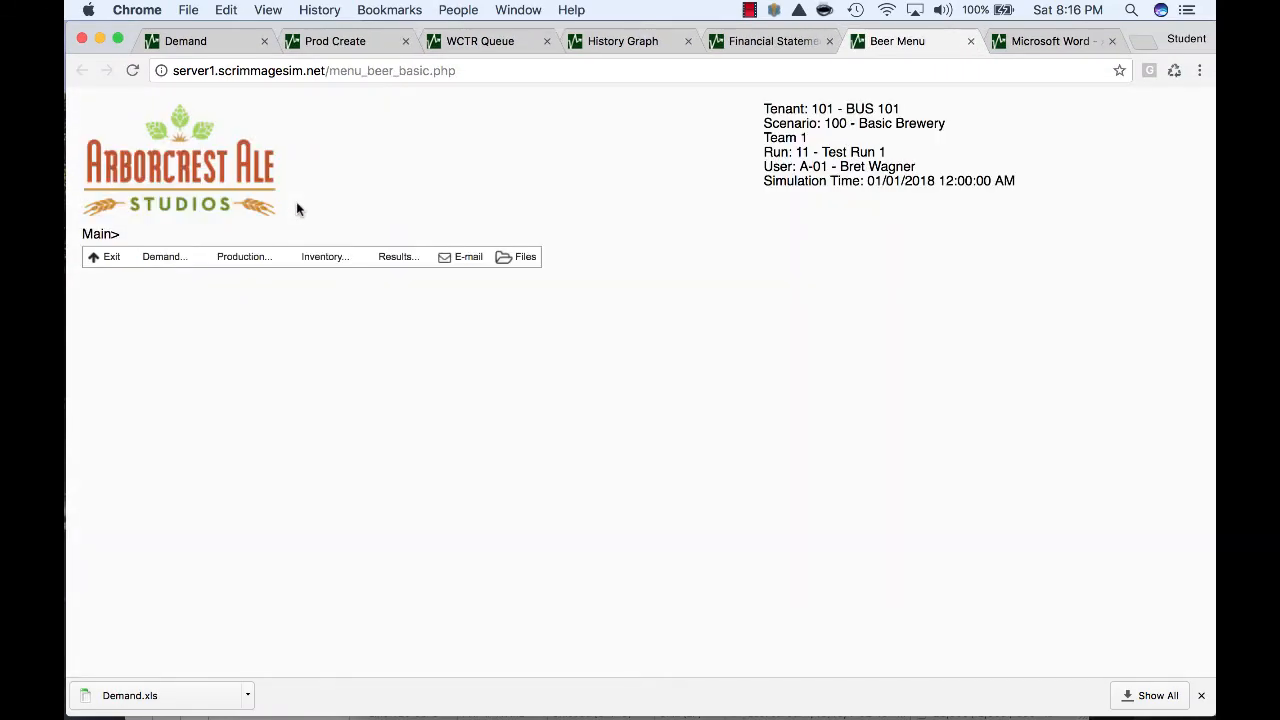
pyautogui.click(387, 257)
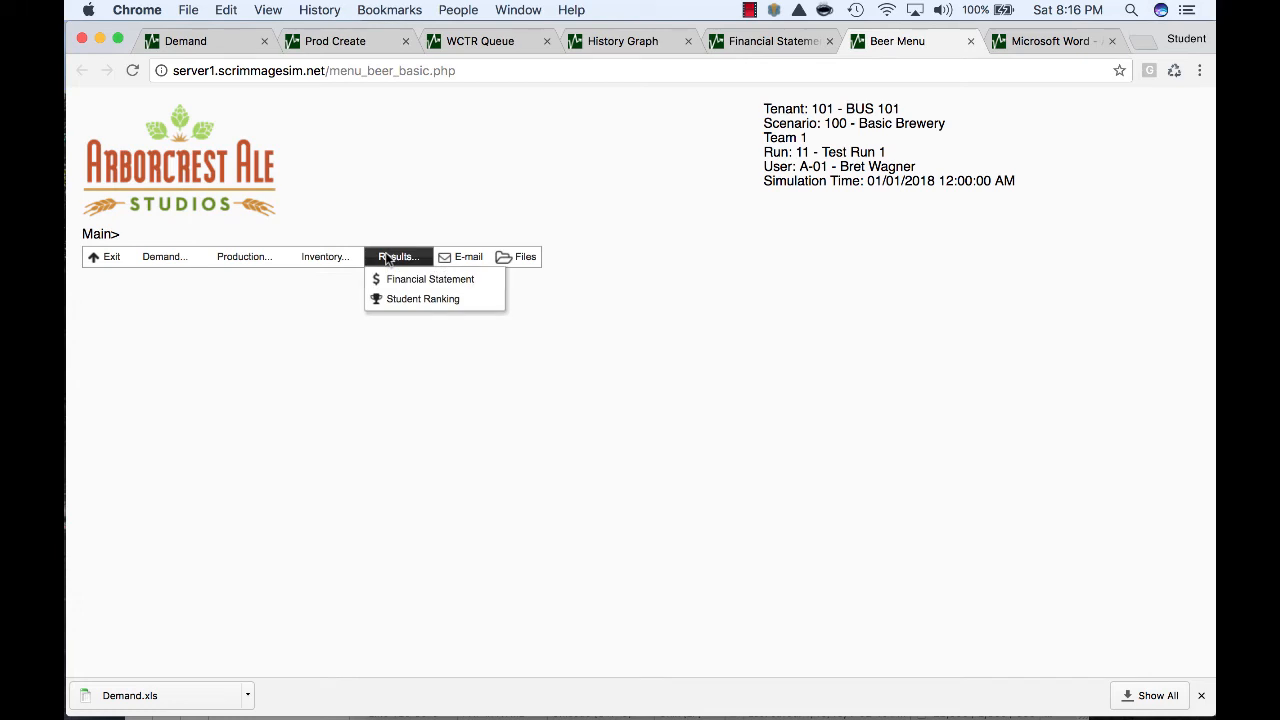
pyautogui.click(395, 306)
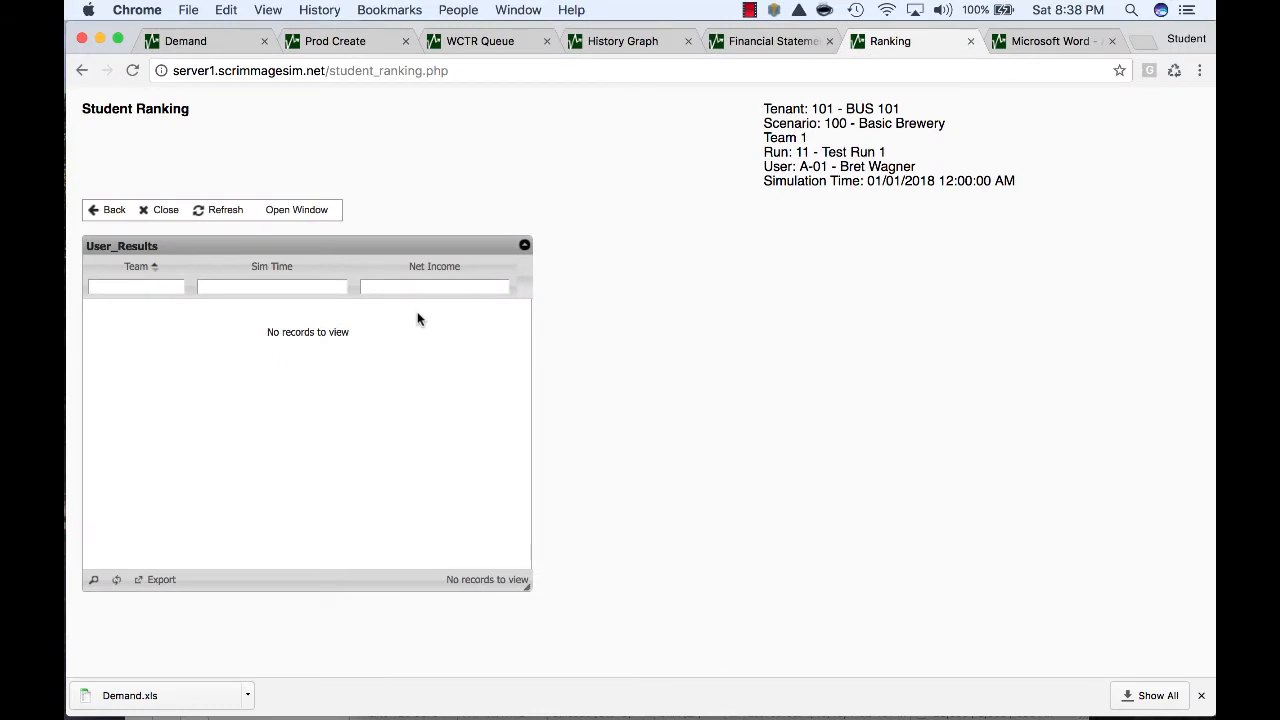
# Step: Return to the work center queue and the inventory history graph, and refresh each to the current simulation time
pyautogui.click(474, 44)
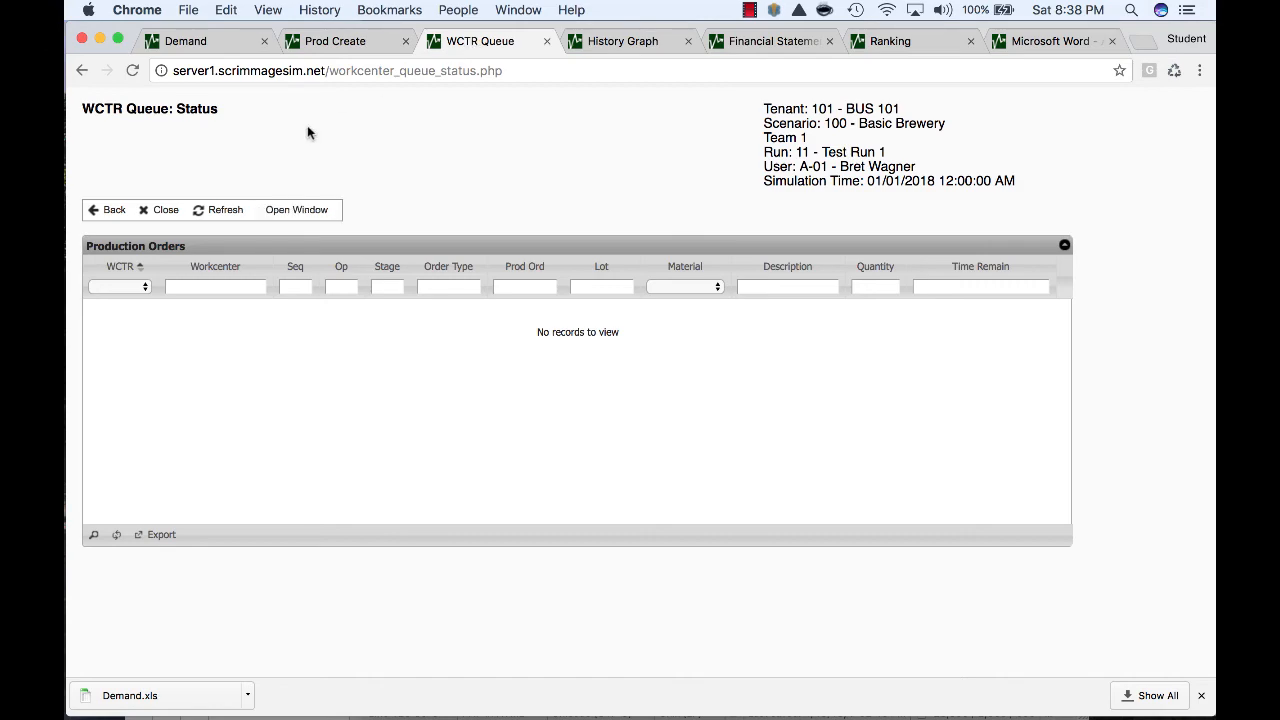
pyautogui.click(222, 210)
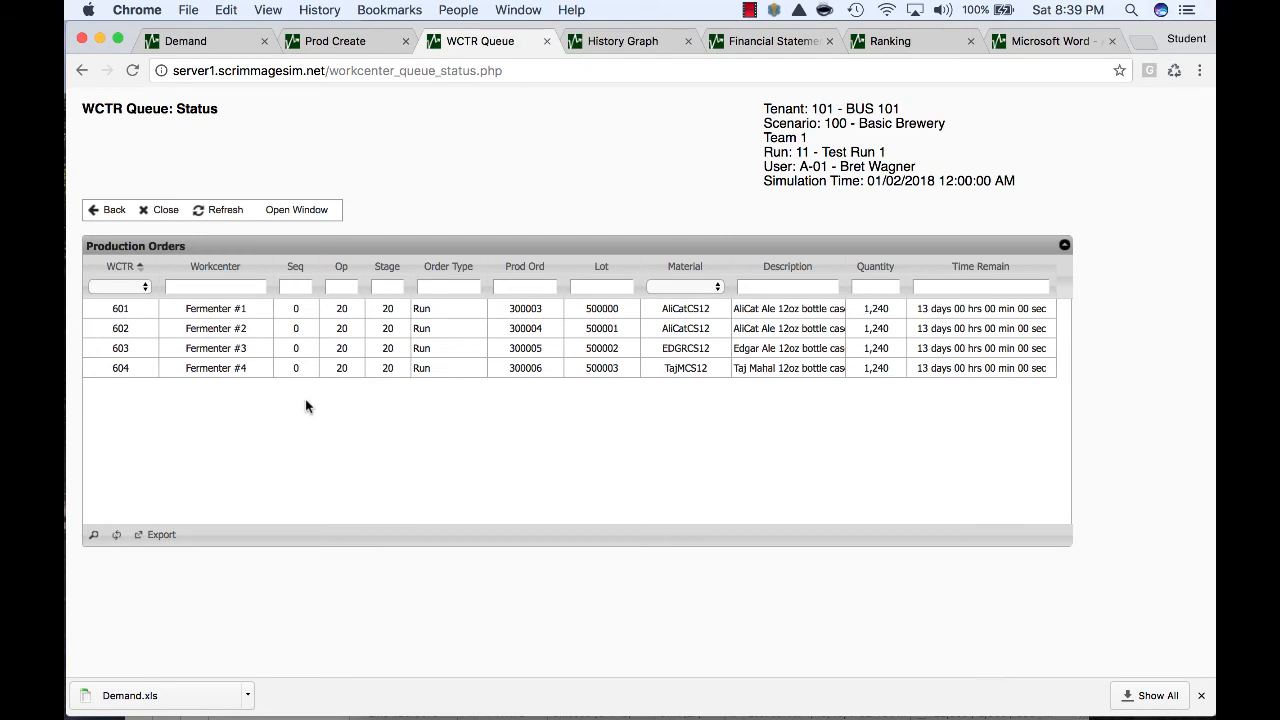
pyautogui.click(620, 44)
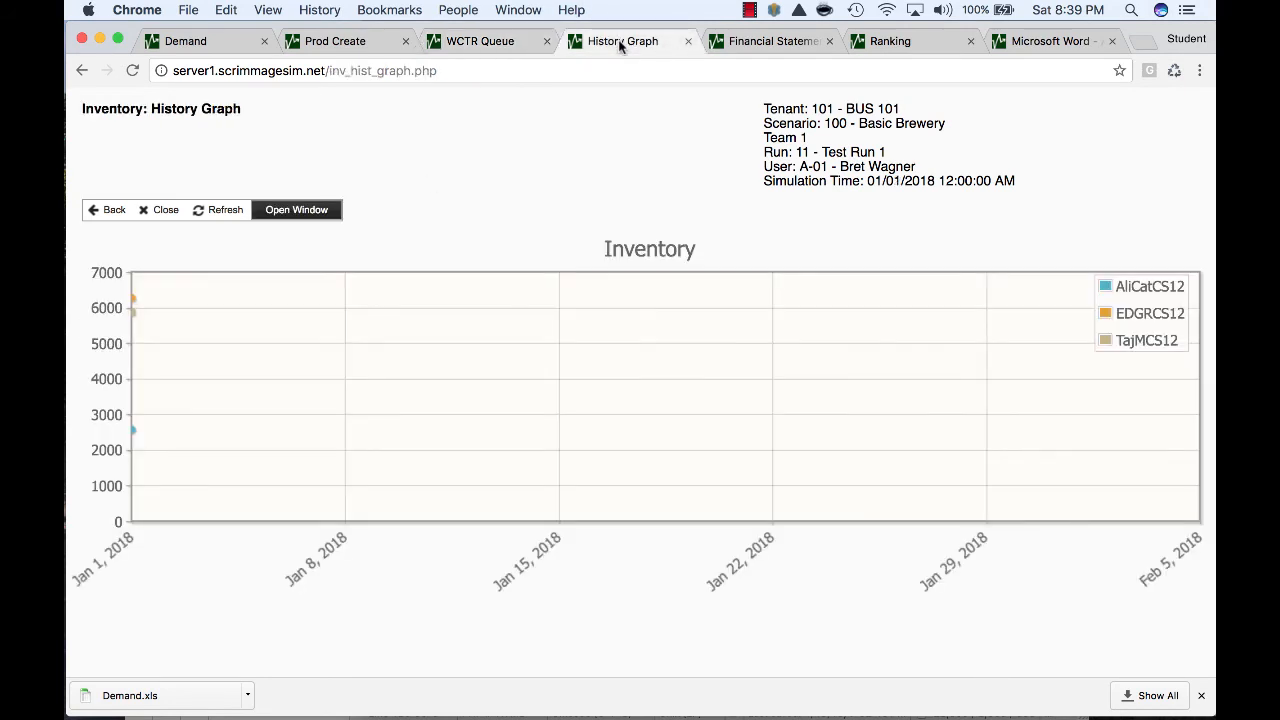
pyautogui.click(215, 210)
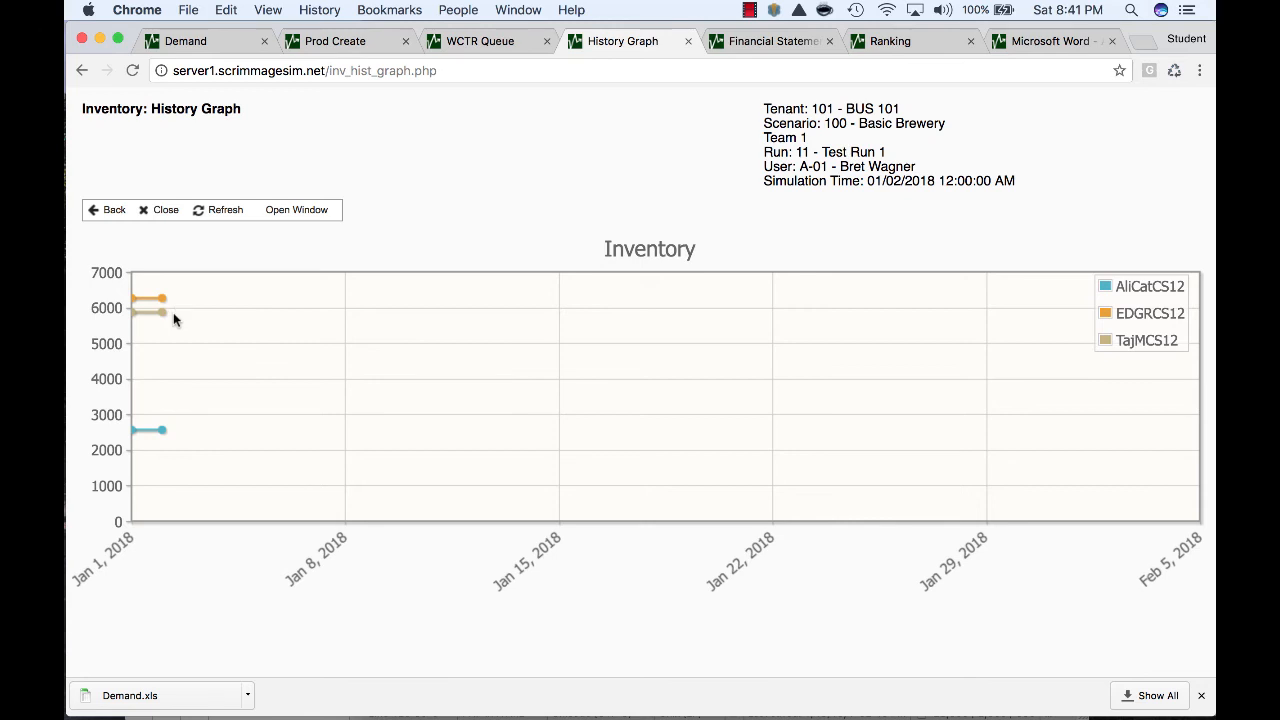
# Step: Refresh the inventory history graph, and return to the work center queue and refresh its status
pyautogui.click(217, 210)
pyautogui.click(498, 44)
pyautogui.click(222, 210)
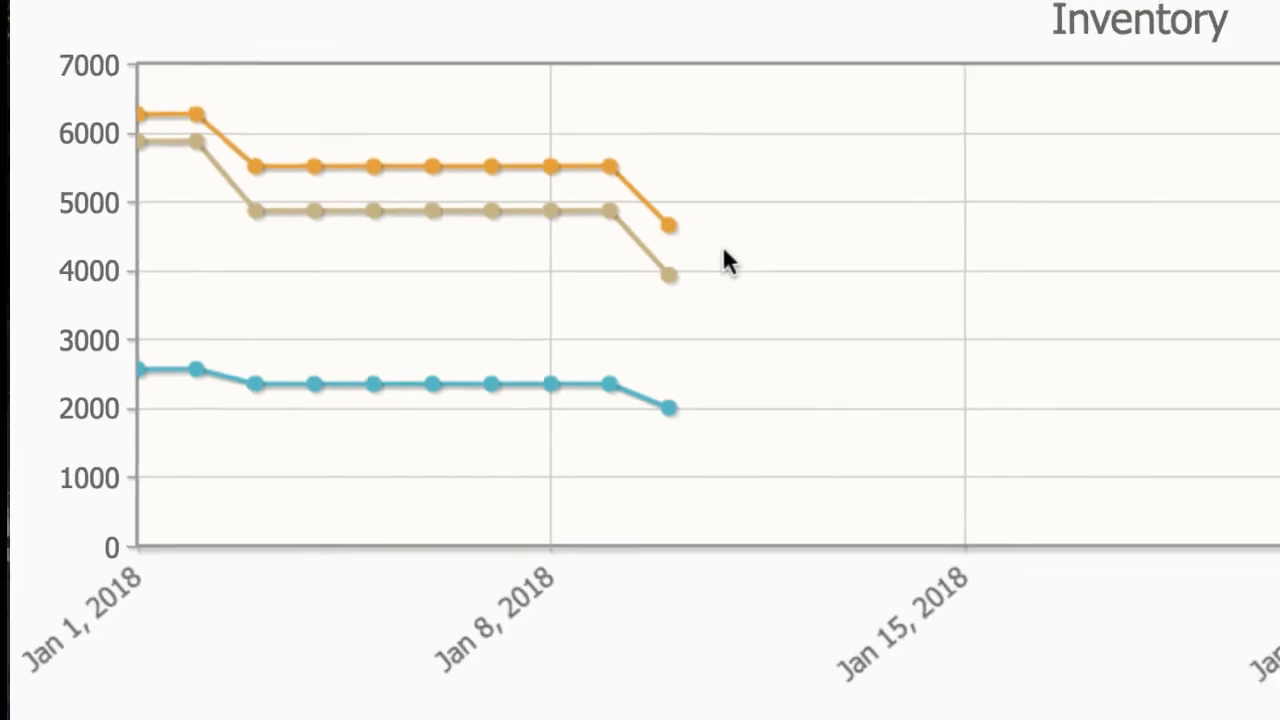
# Step: Create two production orders for AliCat Ale 12oz bottle case, each for 1240 CS at the Brewery plant
pyautogui.click(345, 43)
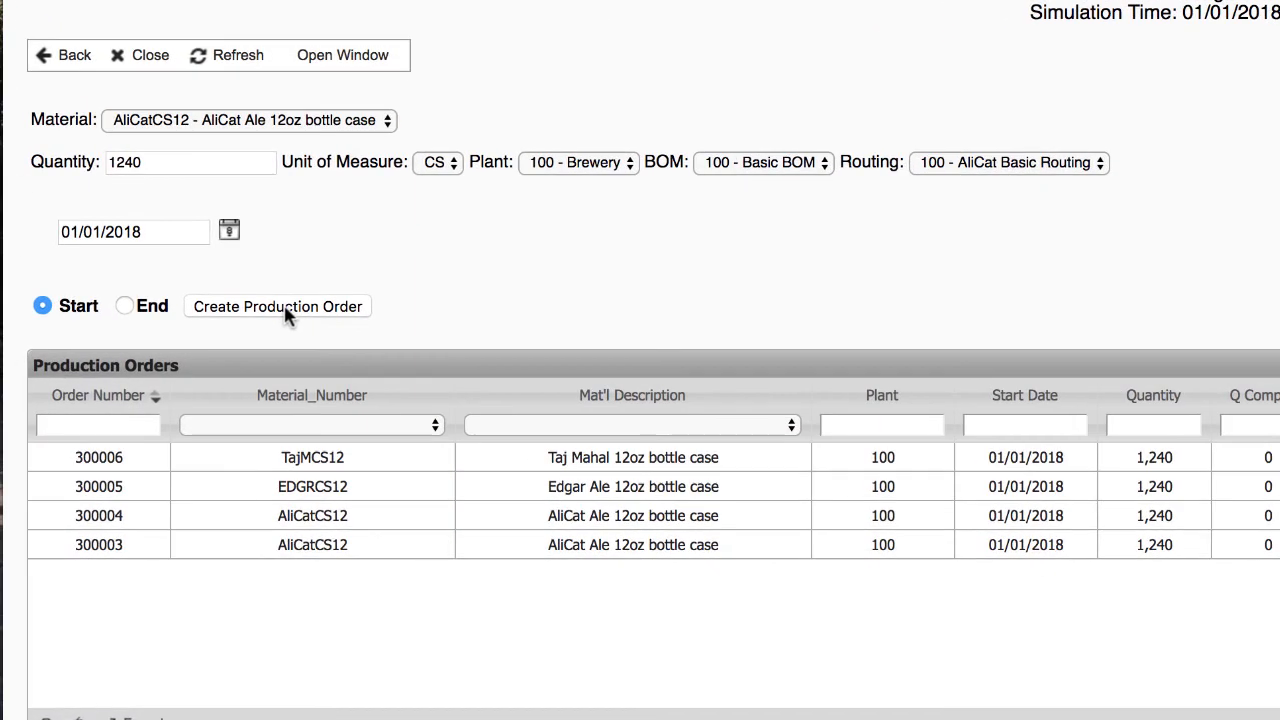
pyautogui.click(285, 310)
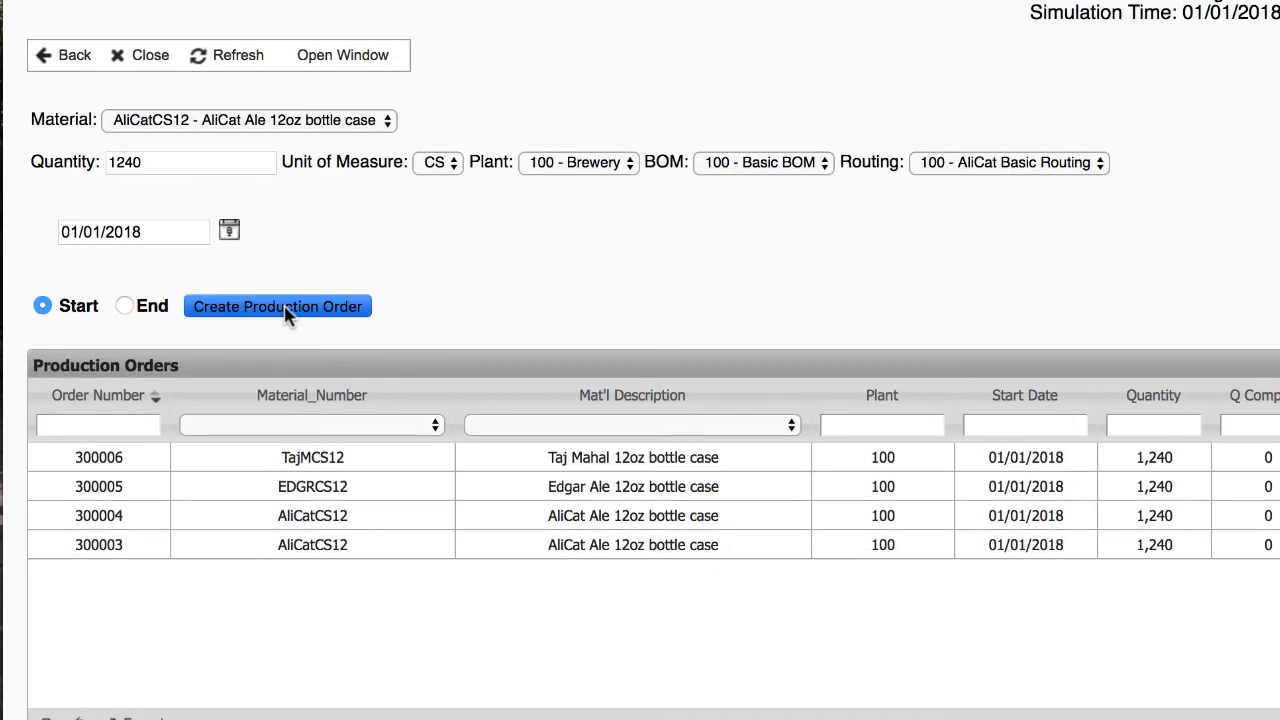
pyautogui.click(285, 310)
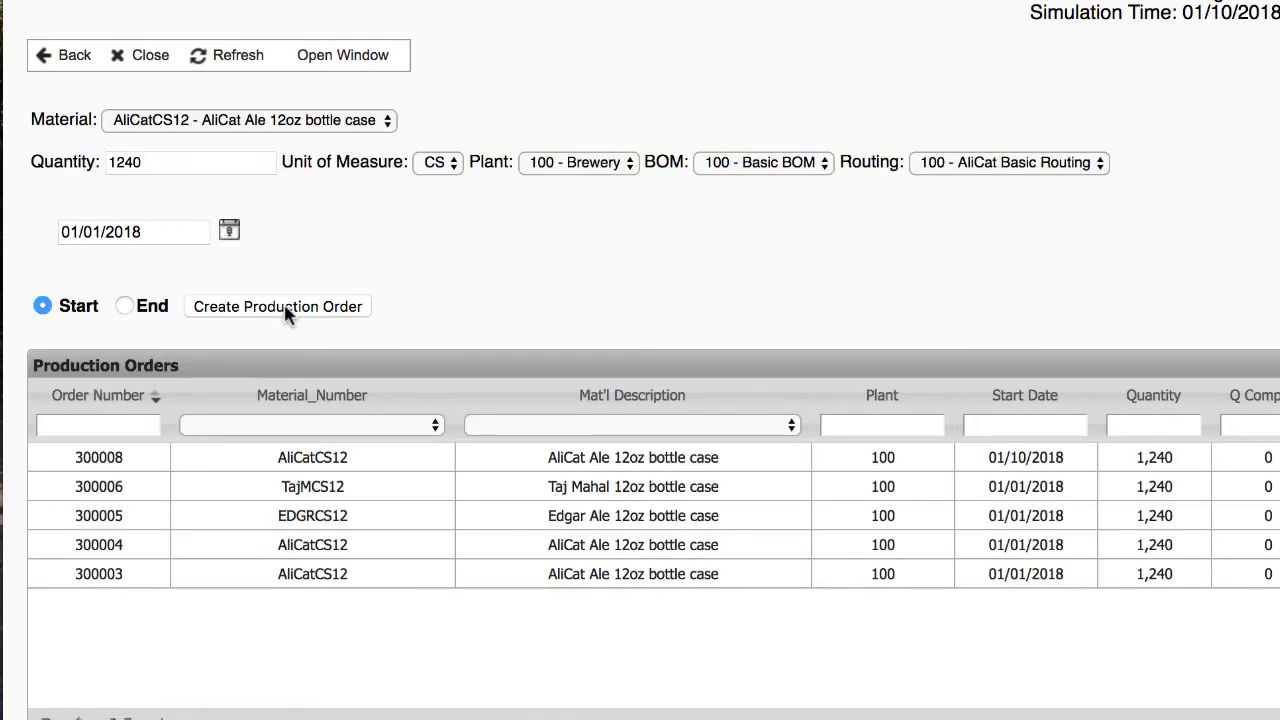
# Step: Create one 1240 CS production order for Edgar Ale 12oz bottle case and one for Taj Mahal 12oz bottle case
pyautogui.click(308, 128)
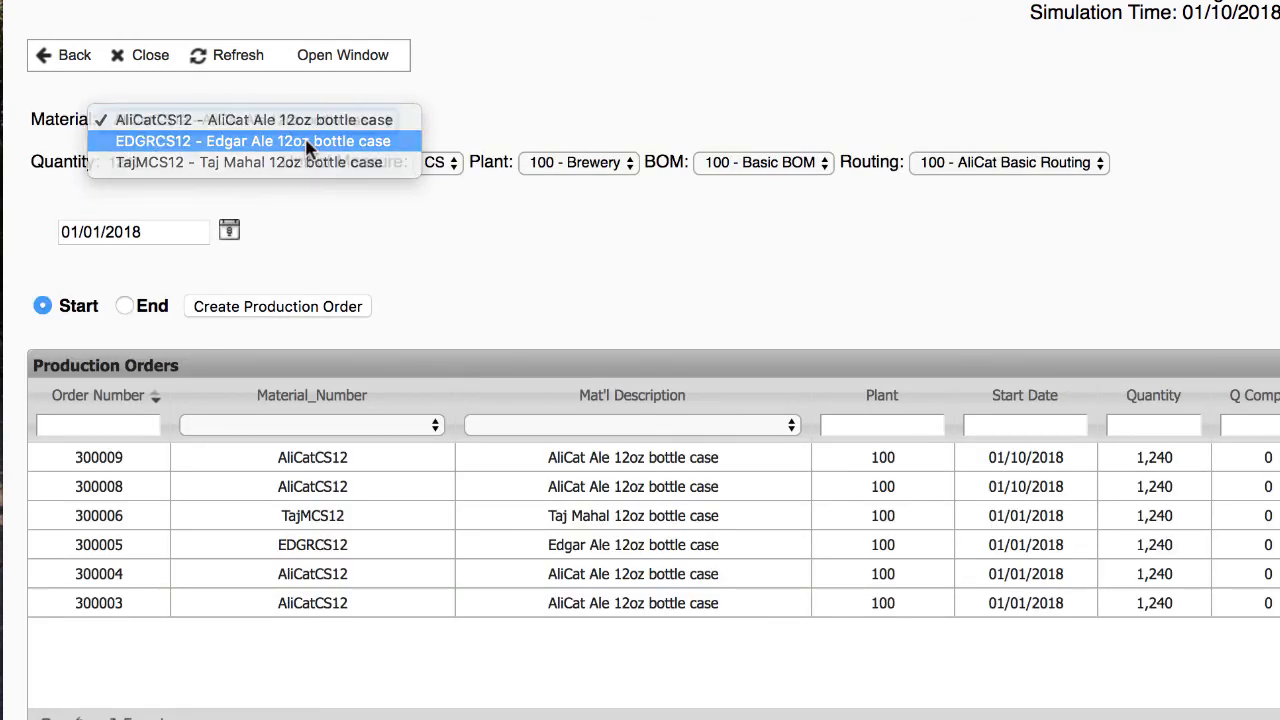
pyautogui.click(310, 140)
pyautogui.click(266, 306)
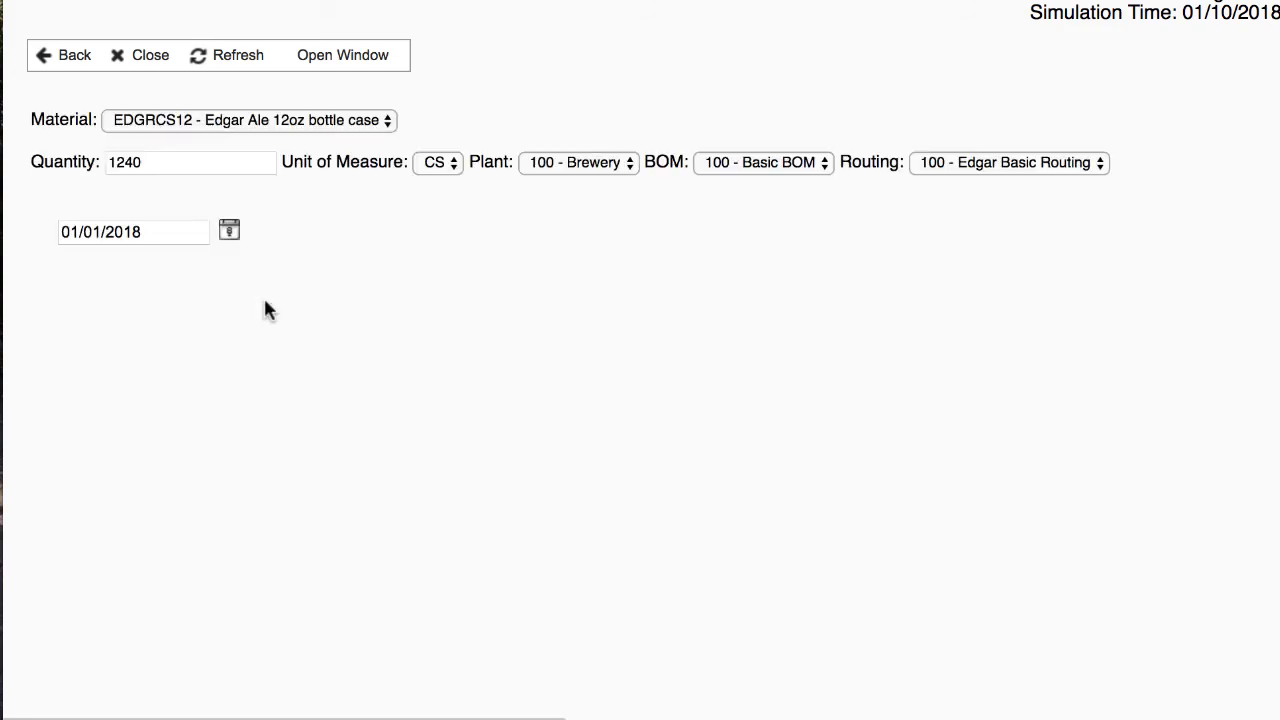
pyautogui.click(287, 125)
pyautogui.click(285, 141)
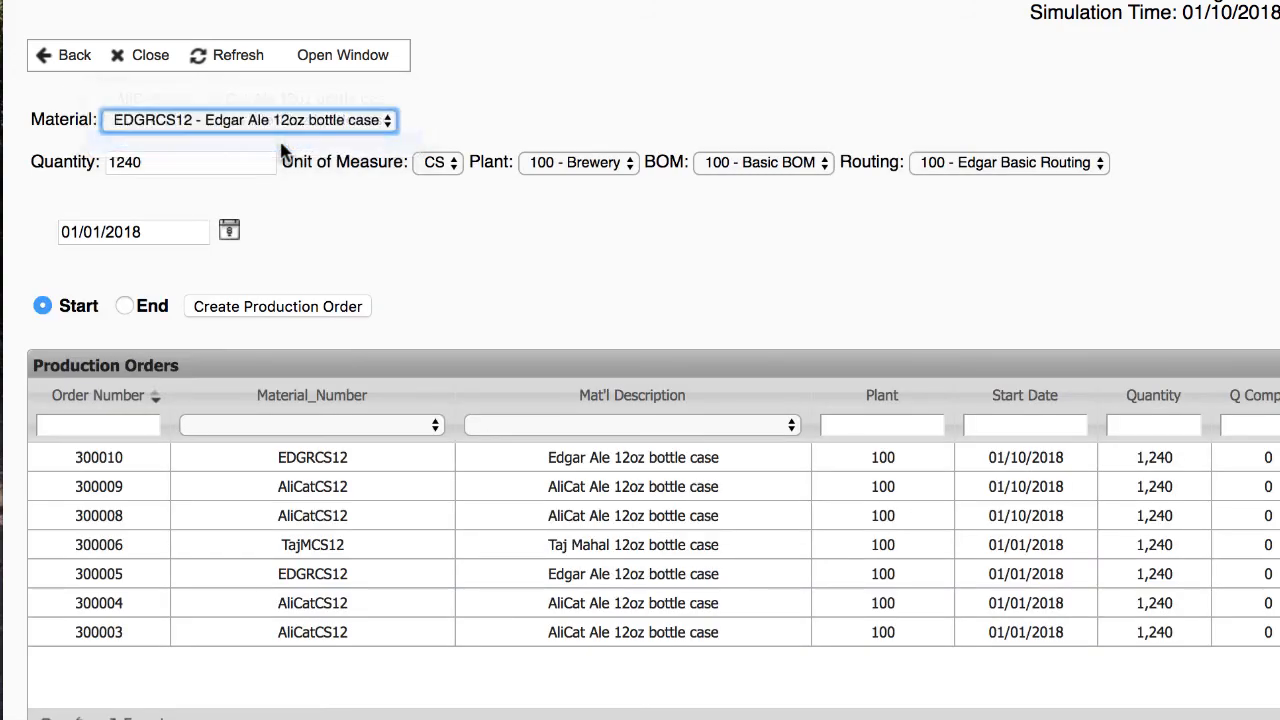
pyautogui.click(266, 310)
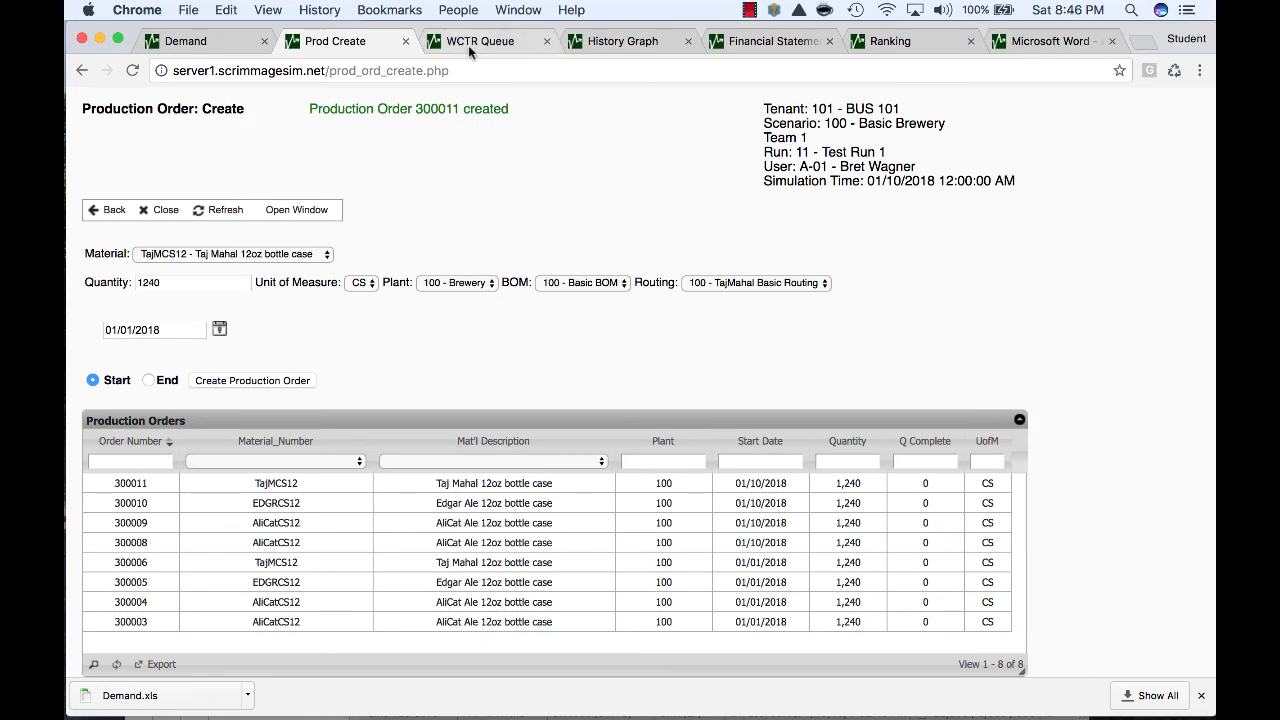
# Step: View the work center queue and refresh it repeatedly to follow the fermenter orders as the simulation advances
pyautogui.click(468, 45)
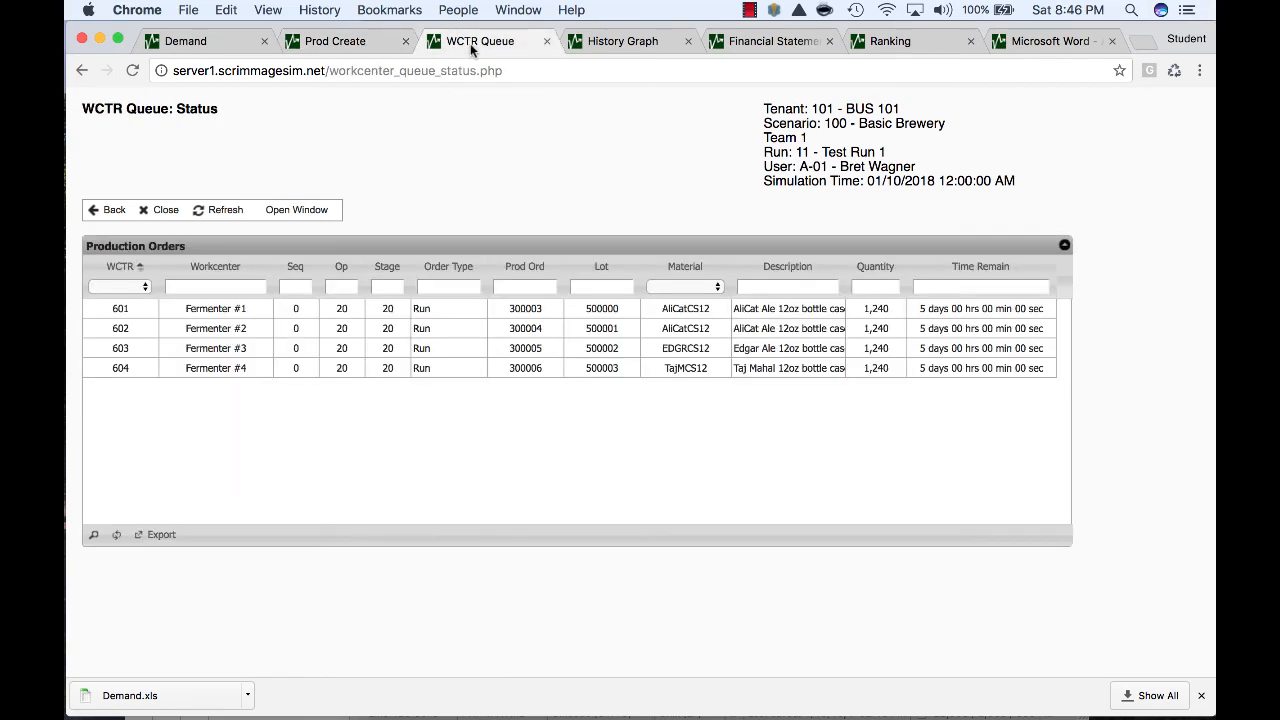
pyautogui.click(205, 212)
pyautogui.click(205, 211)
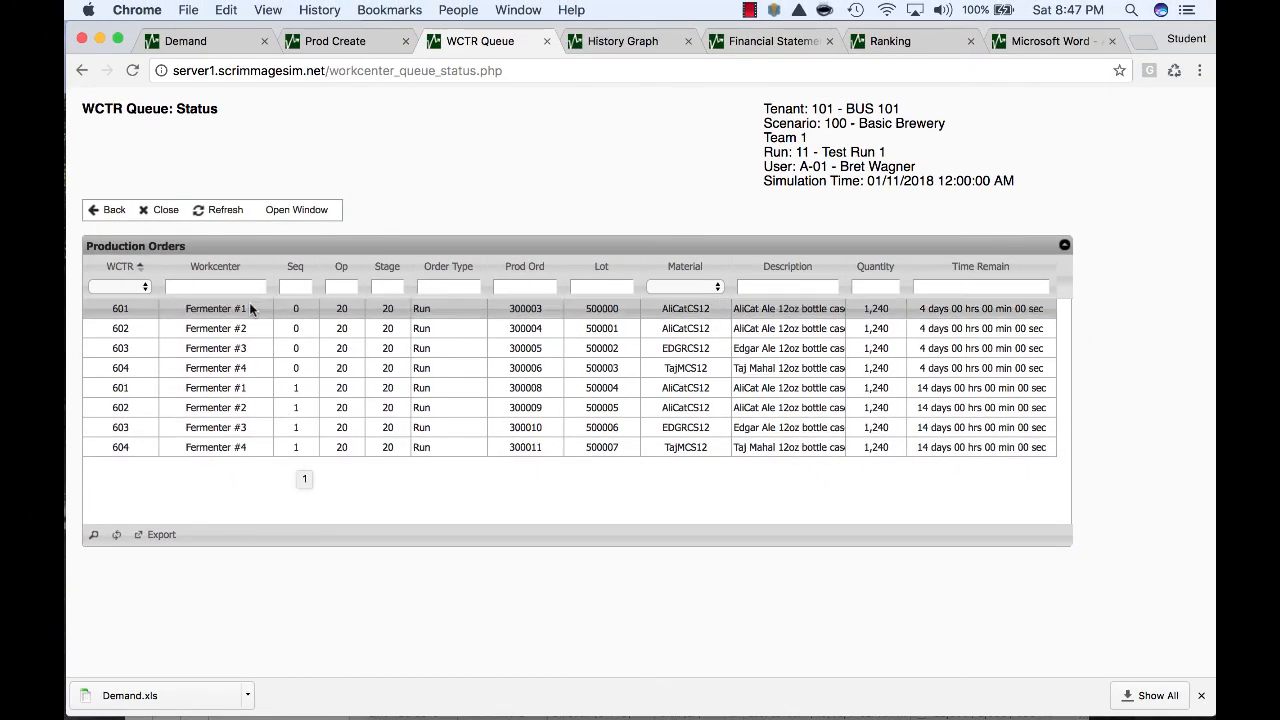
pyautogui.click(222, 211)
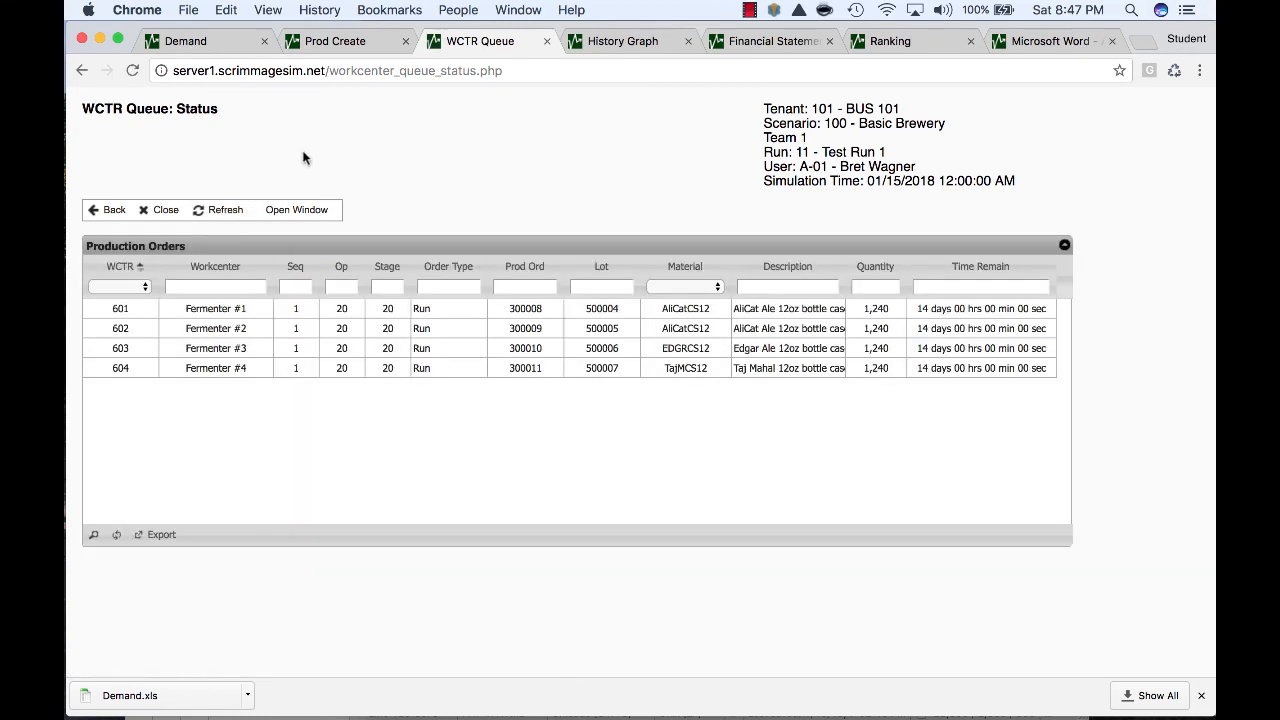
# Step: Return to the inventory history graph and refresh it repeatedly to follow the stock levels of the three beers
pyautogui.click(610, 44)
pyautogui.click(224, 214)
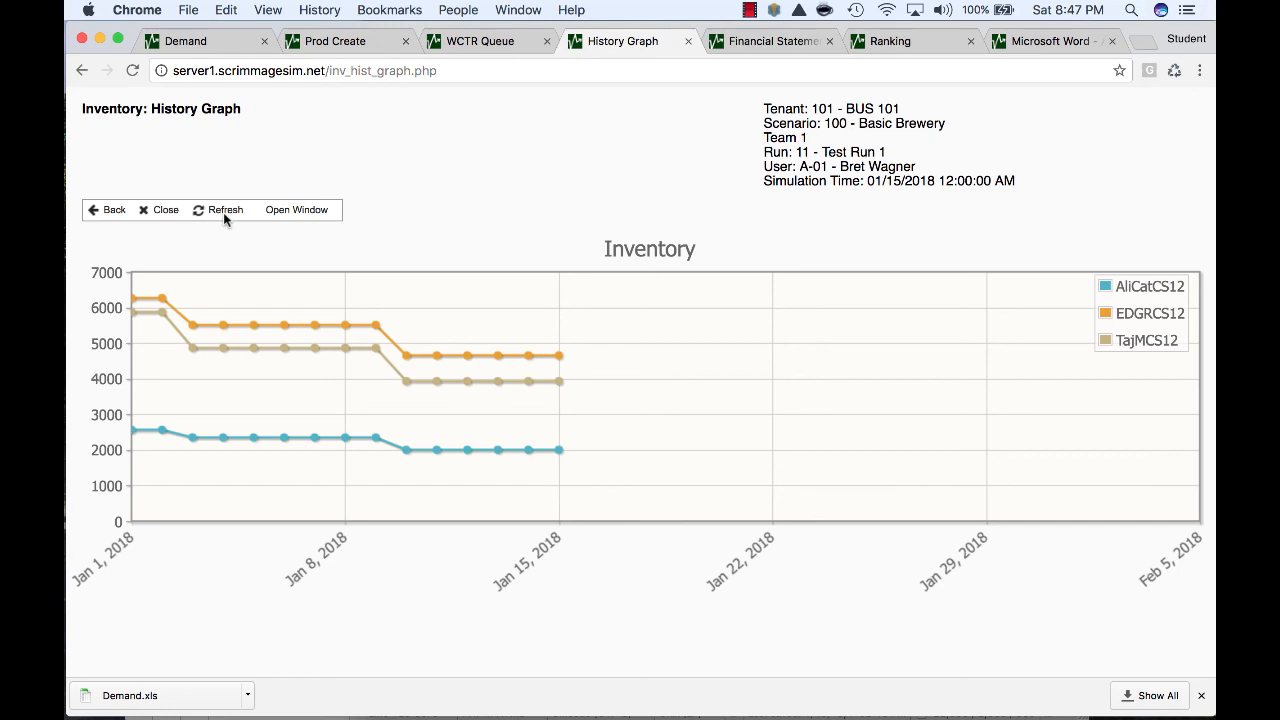
pyautogui.click(223, 212)
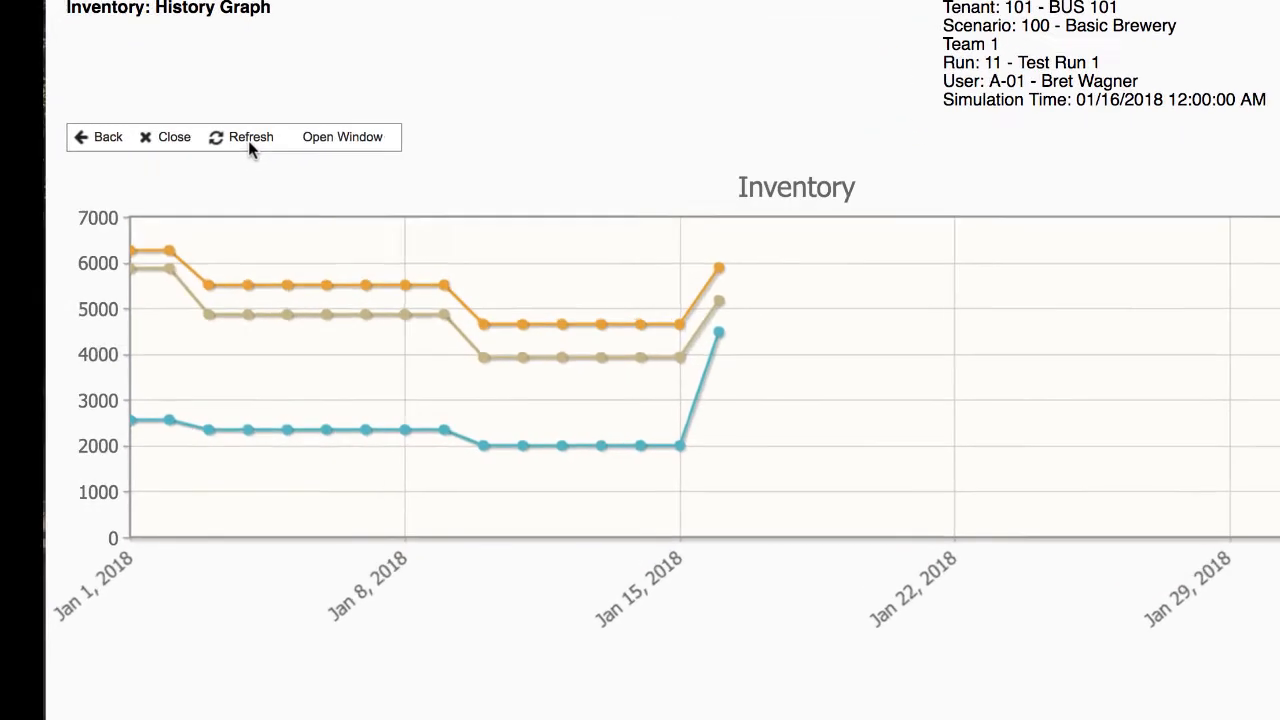